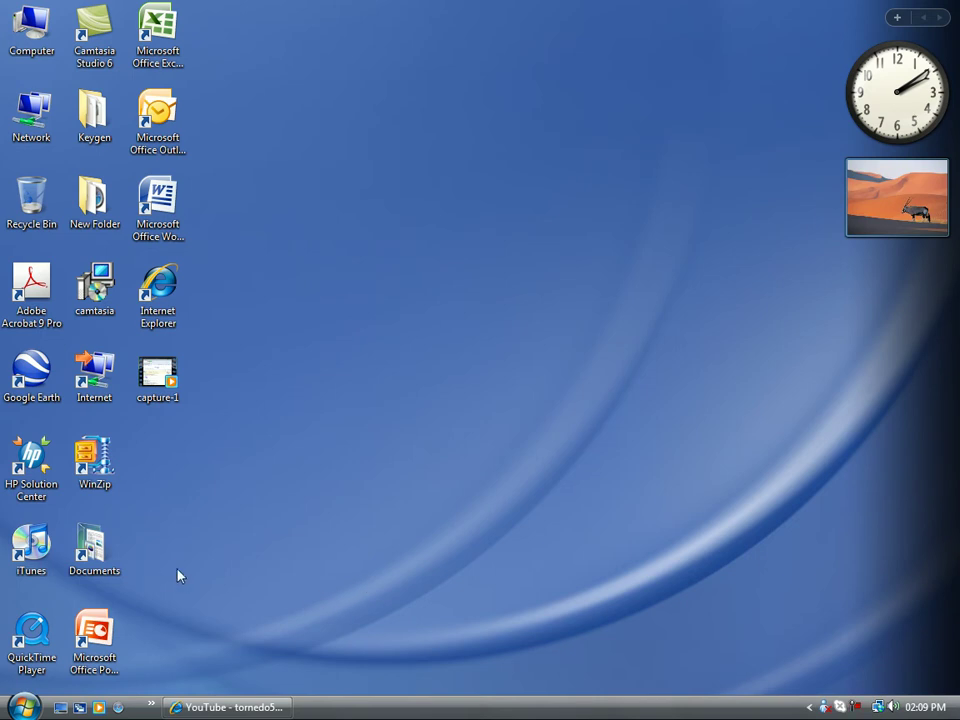
Launch iTunes from its desktop icon.
double_click(31, 545)
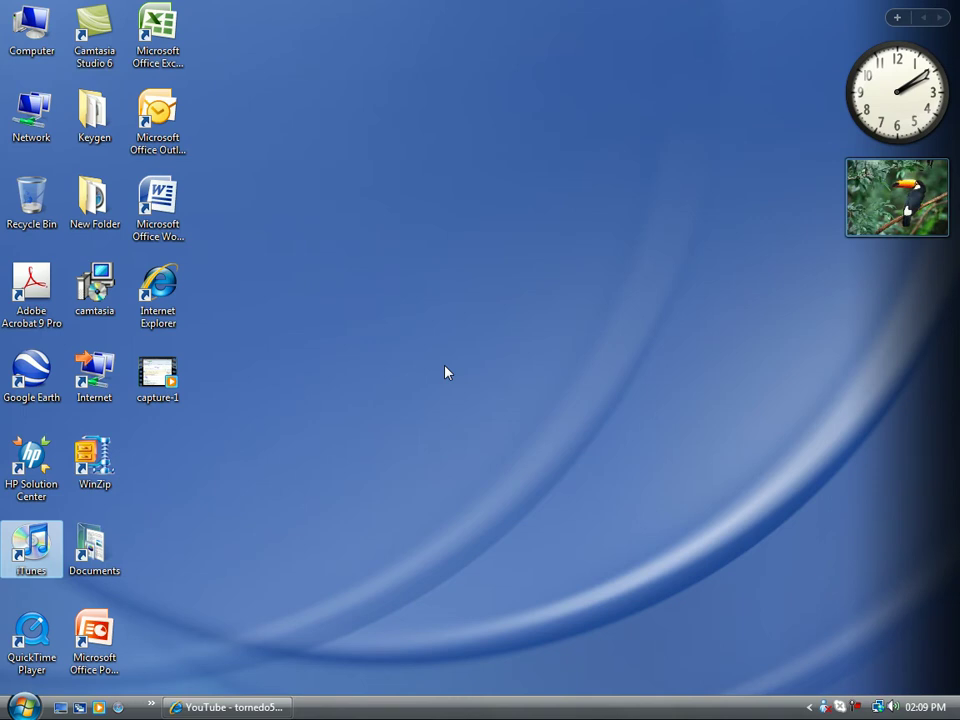
key(Return)
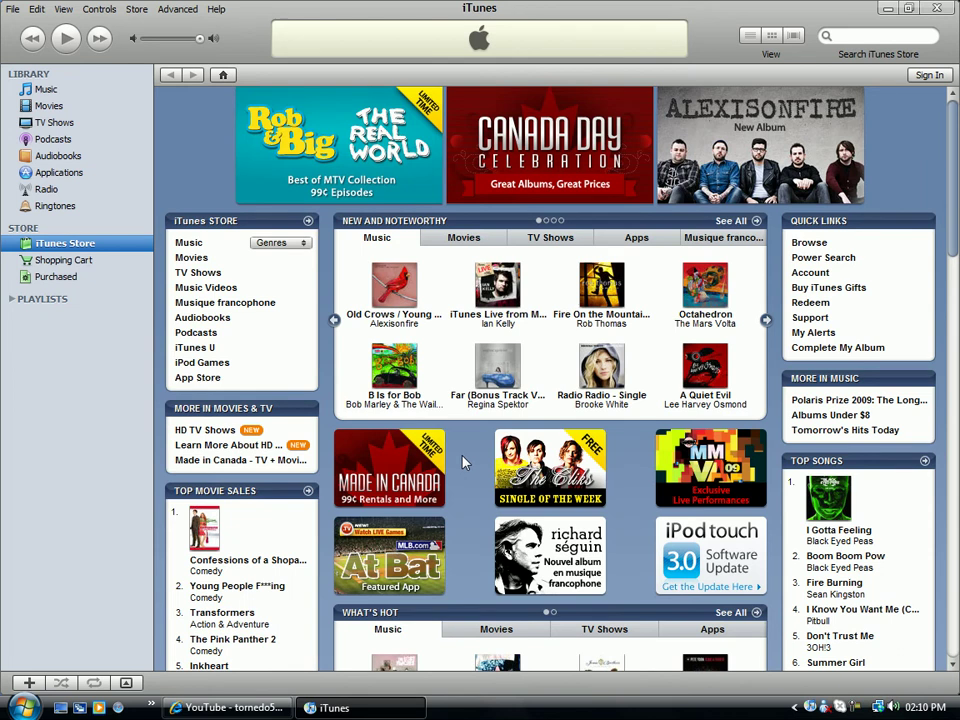
Scroll through the iTunes Store home page down to the footer and back up.
scroll(500, 468, down, 5)
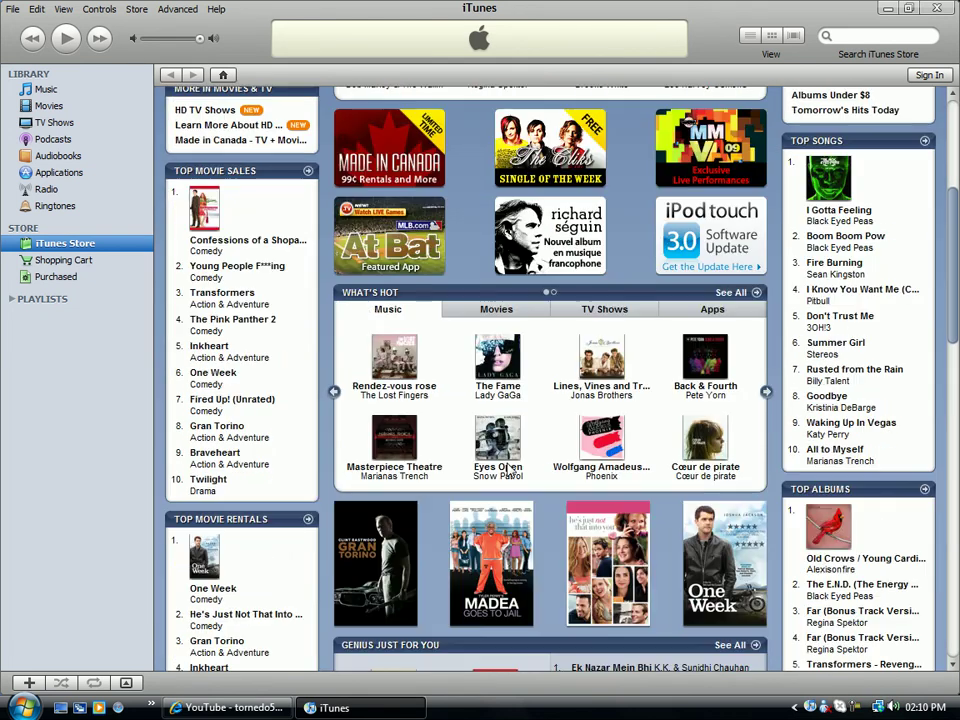
scroll(508, 470, down, 8)
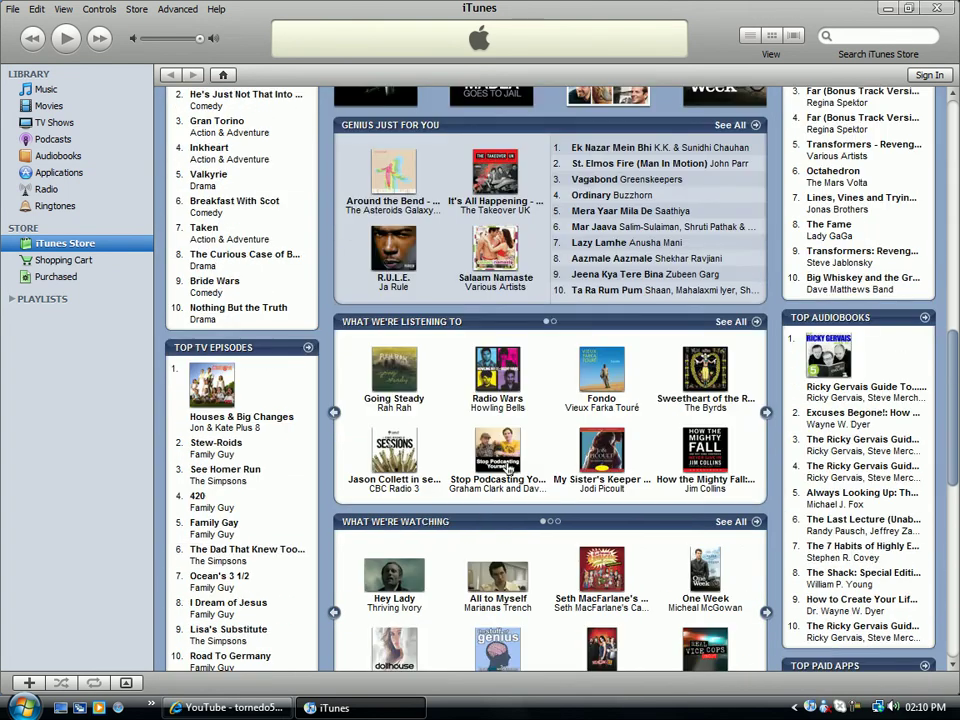
scroll(507, 468, down, 2)
scroll(507, 470, up, 3)
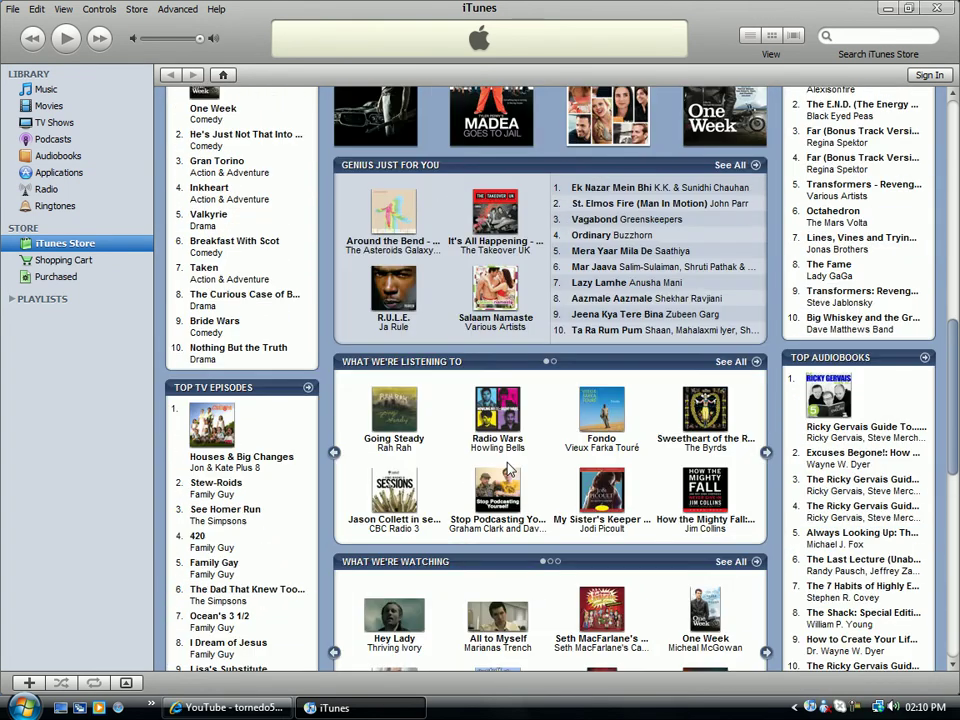
scroll(507, 469, down, 6)
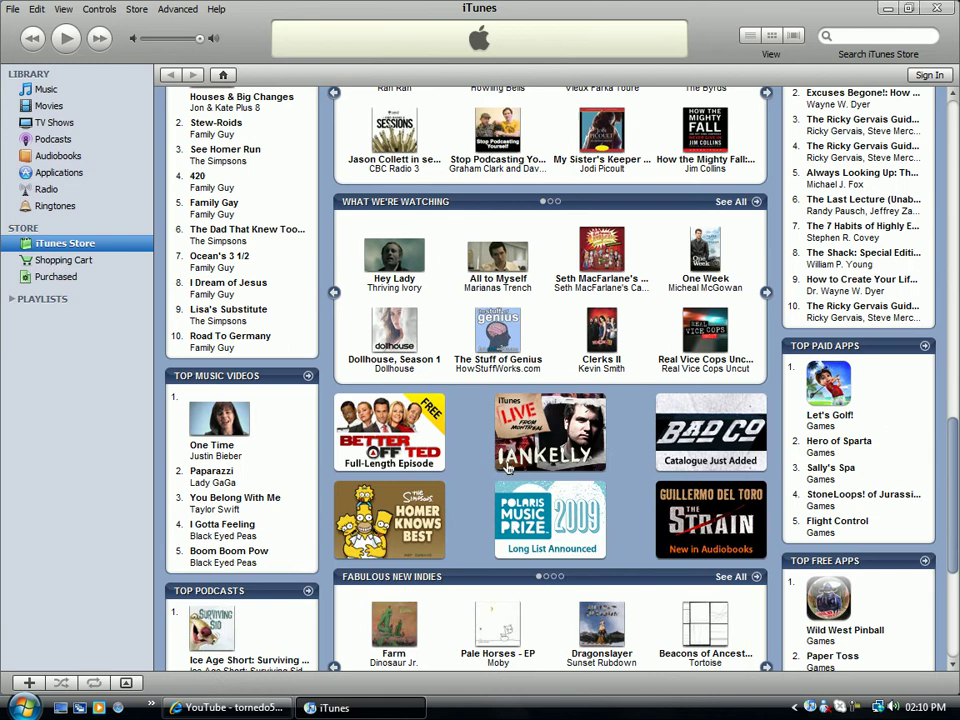
scroll(507, 468, down, 5)
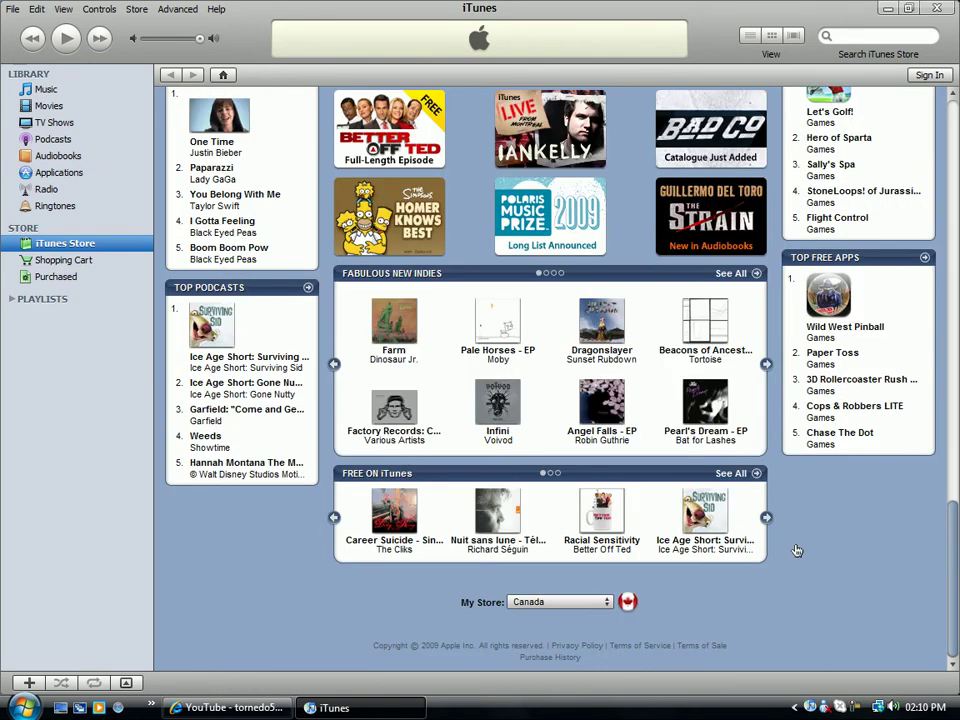
scroll(943, 553, up, 20)
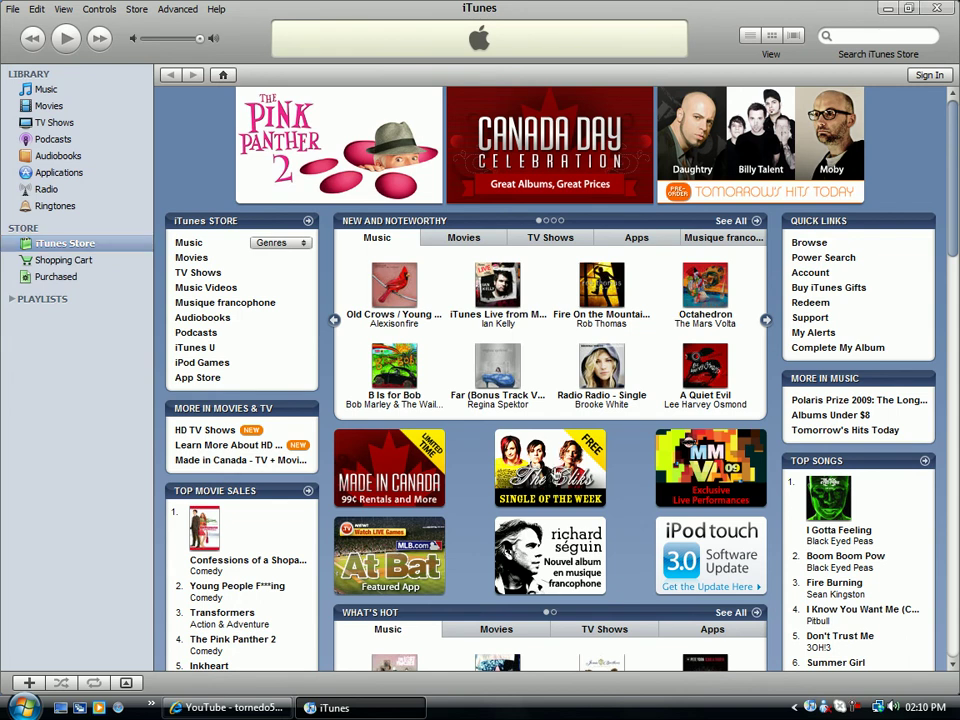
Open the free Career Suicide single, preview and pause it, then begin creating a new account to get it.
click(555, 474)
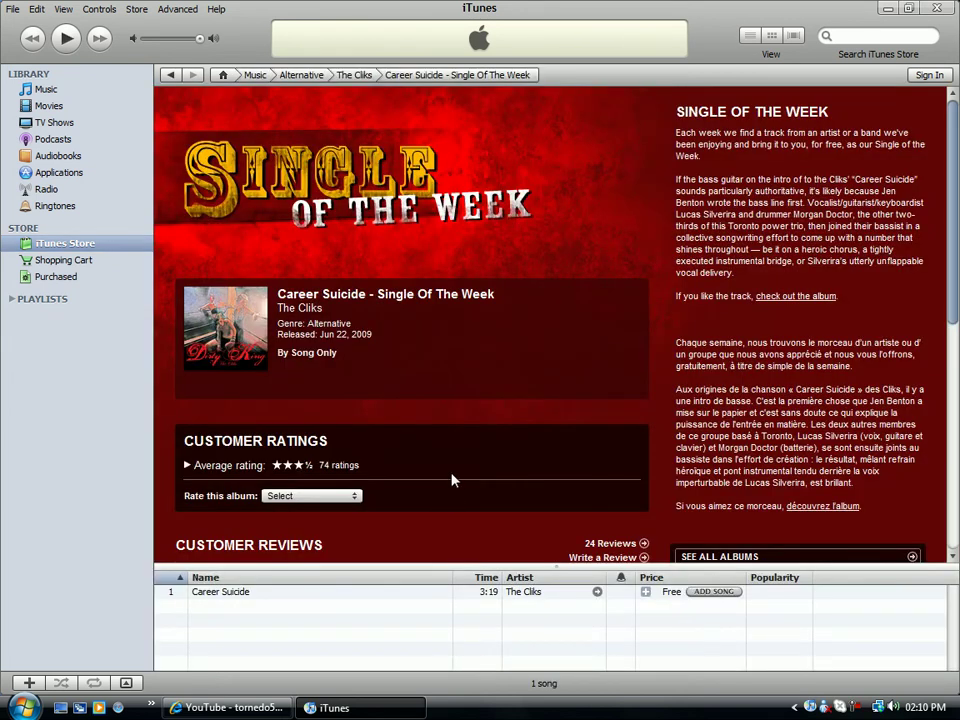
click(365, 592)
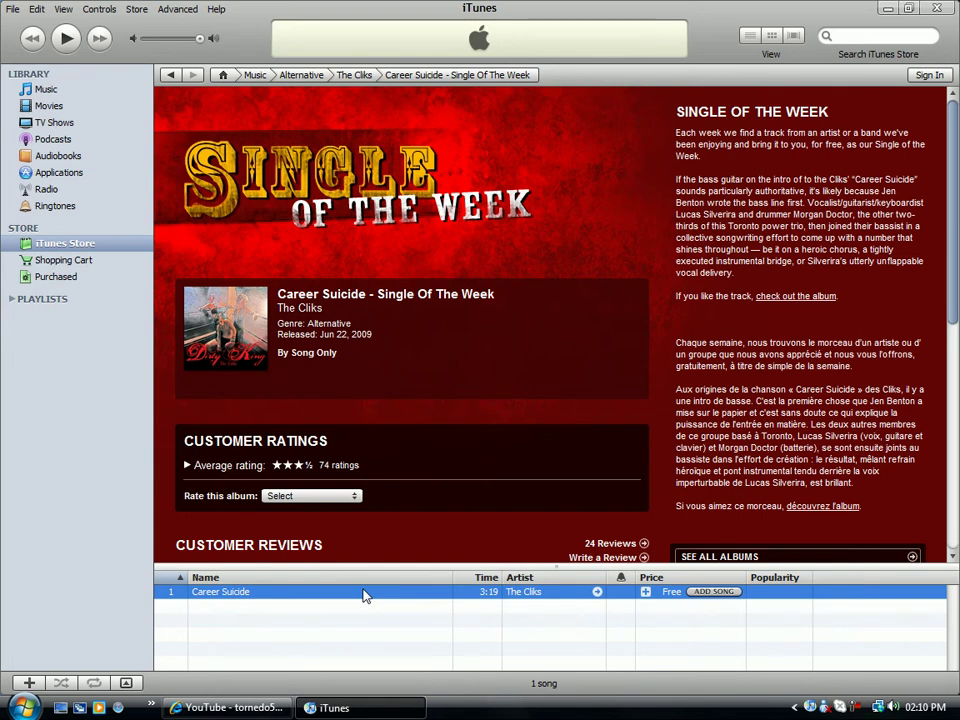
double_click(365, 592)
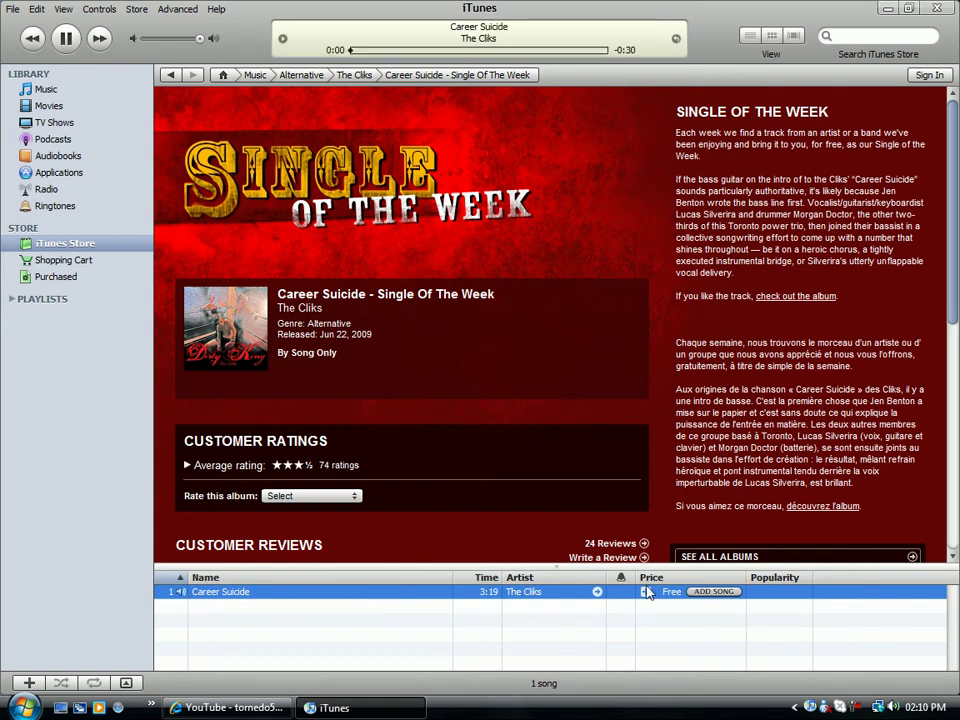
click(66, 38)
click(714, 591)
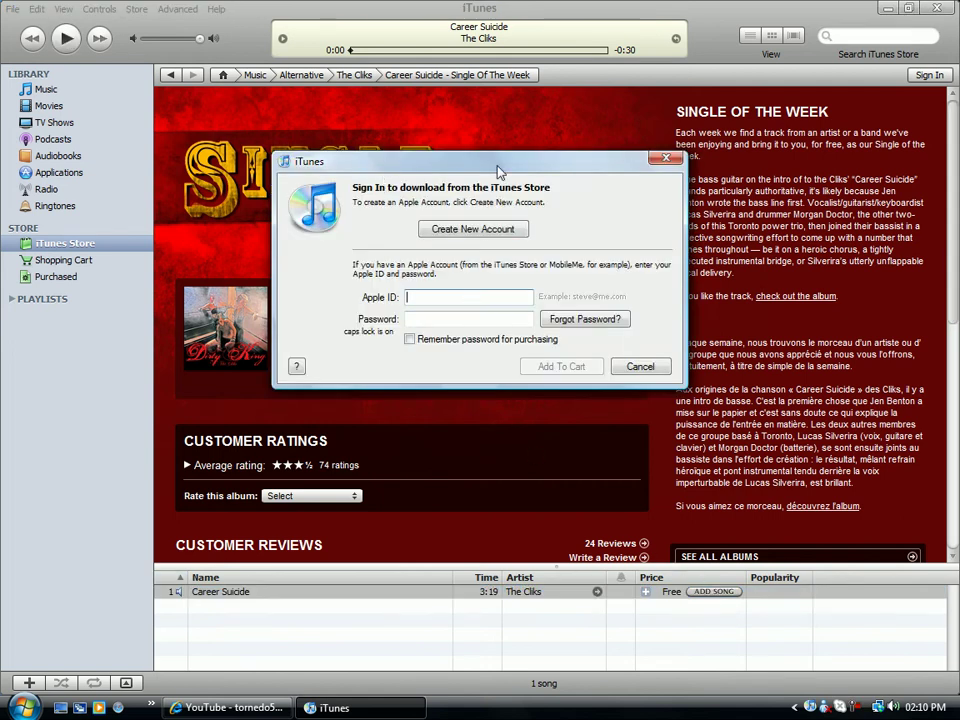
click(493, 230)
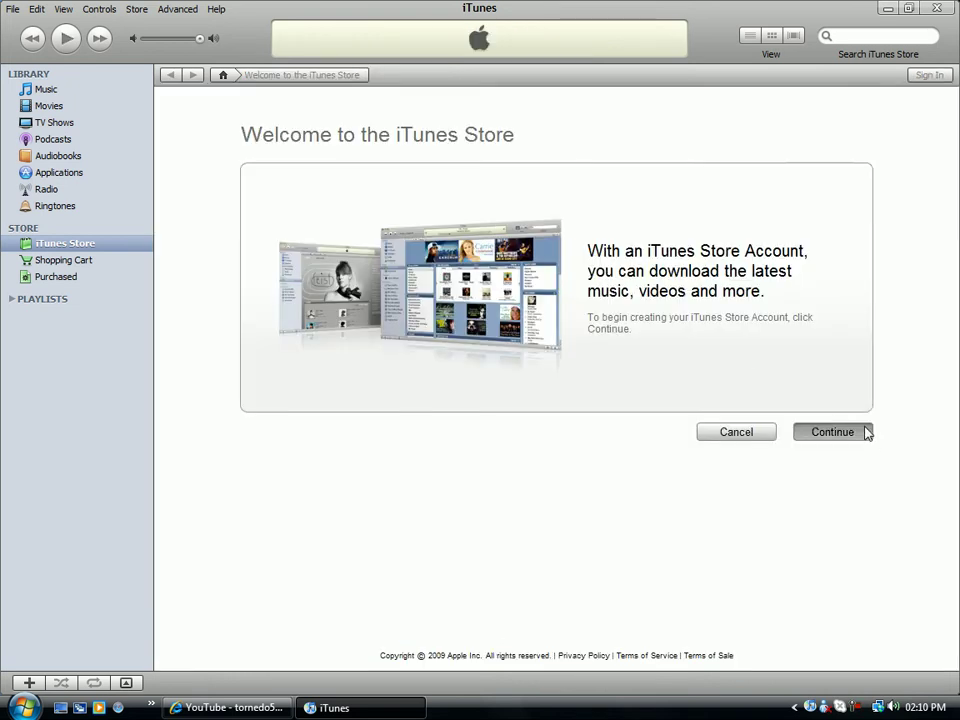
Continue past the welcome page and tick agreement to the Terms & Conditions.
click(866, 432)
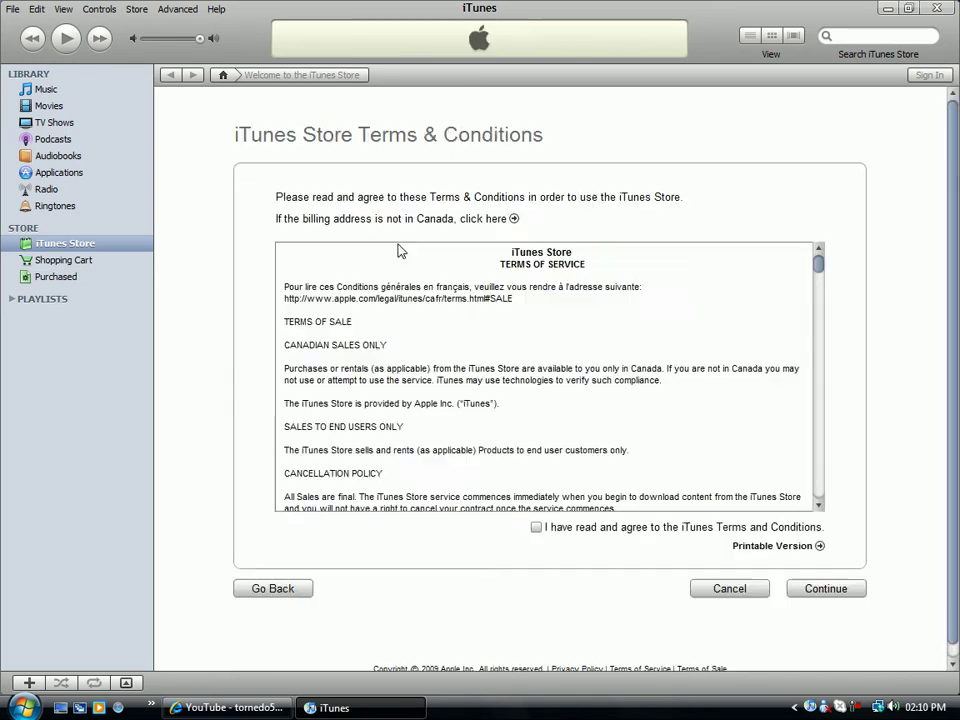
click(536, 527)
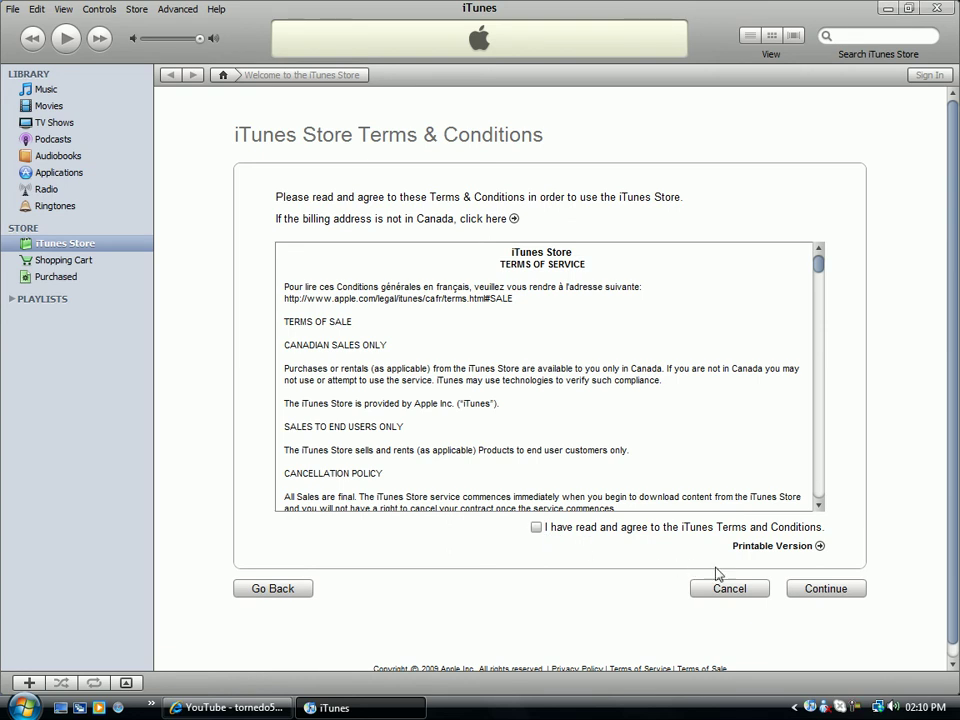
Fill the Apple ID form with an e-mail, password, question 'do you llike pie?' and its answer, and submit.
click(858, 590)
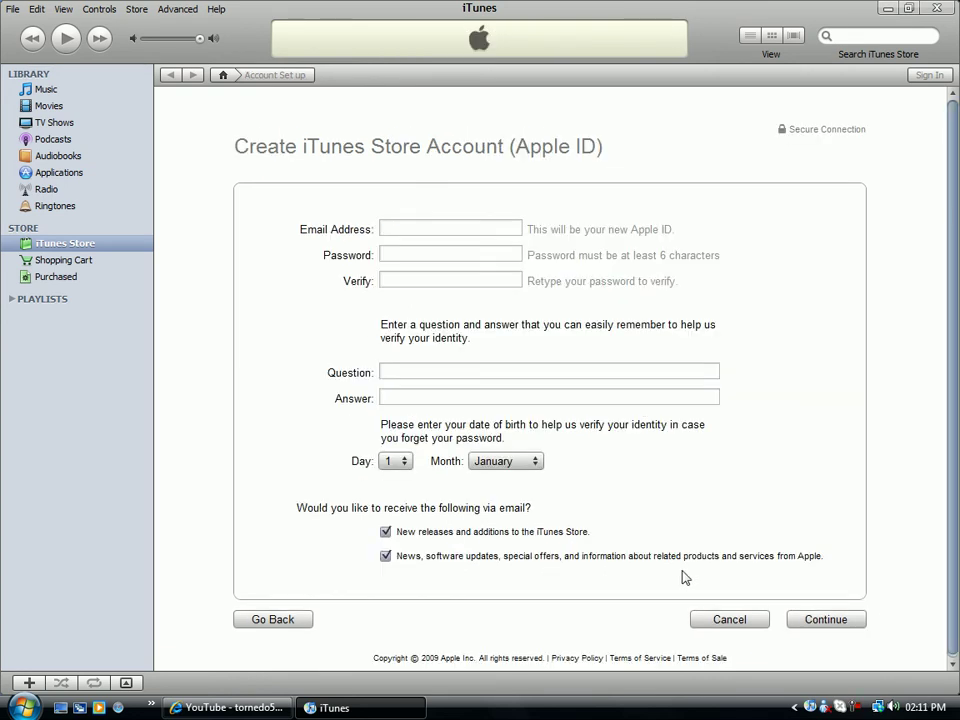
click(489, 227)
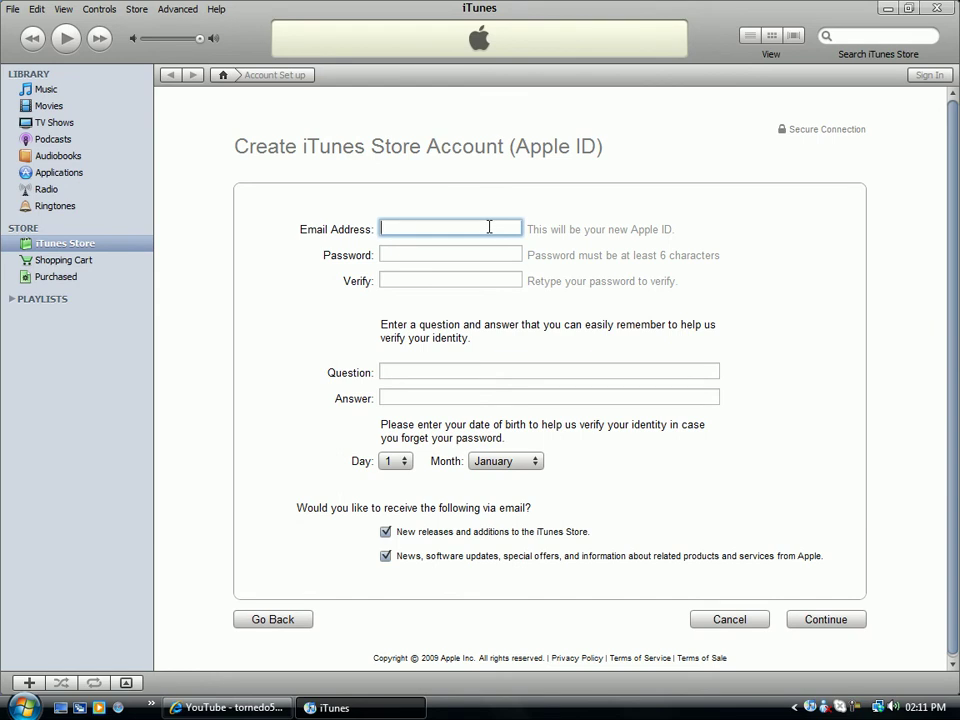
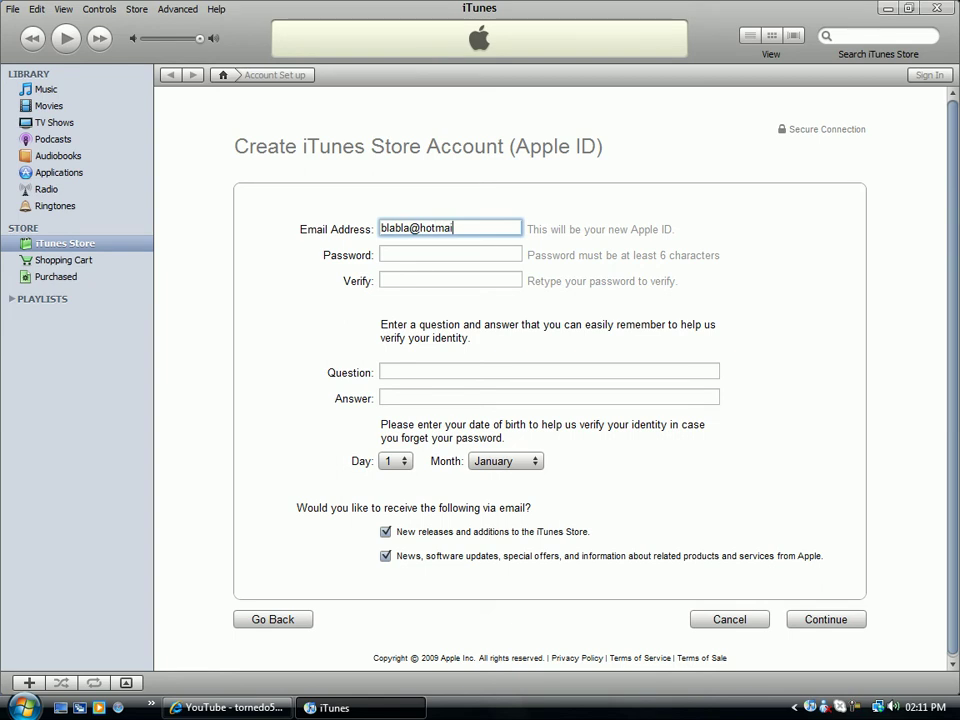
key(Tab)
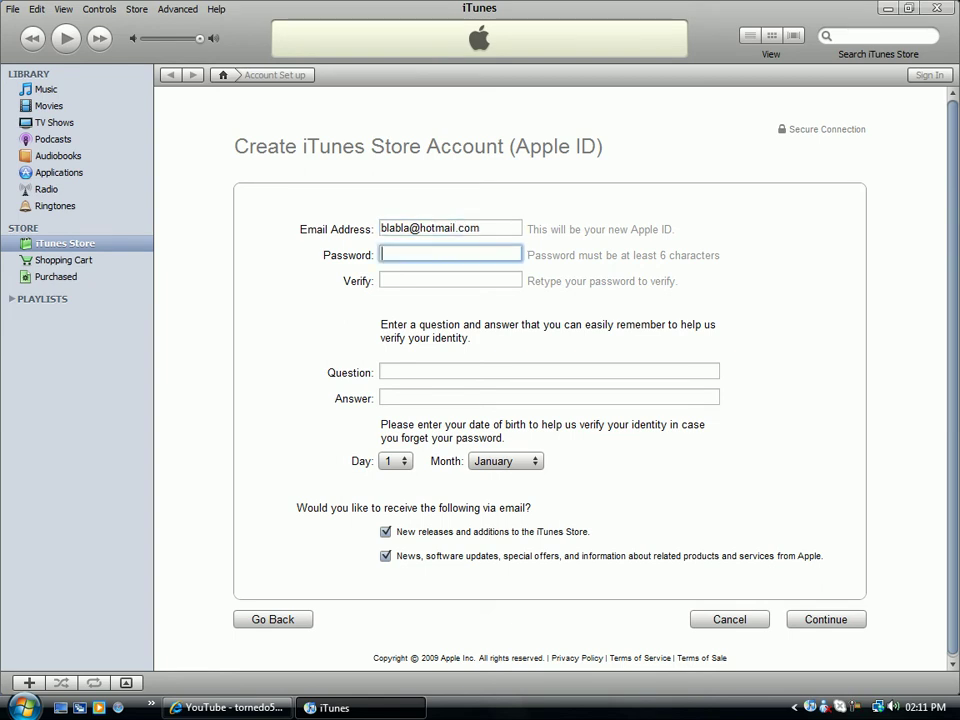
text(blabla)
key(Tab)
text(bla)
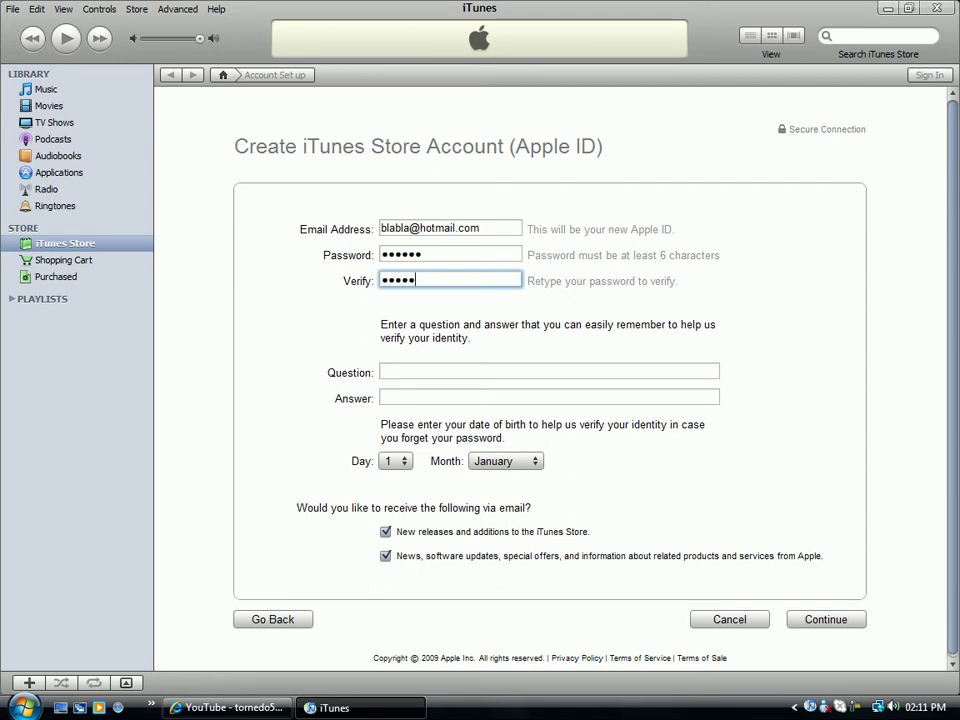
key(Tab)
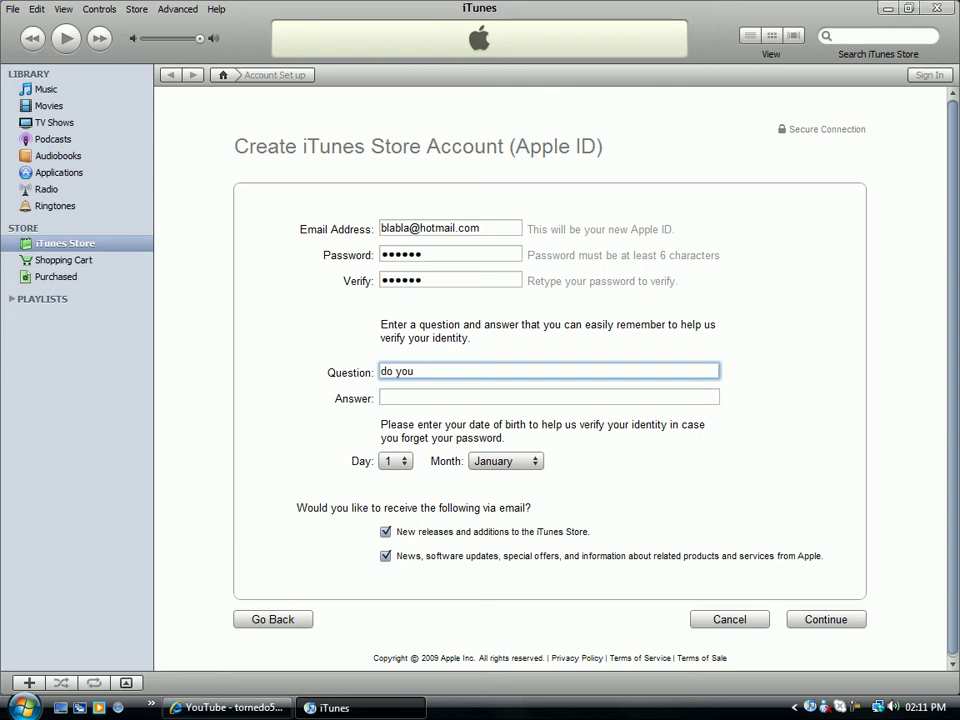
text(do you llike pie?)
key(Tab)
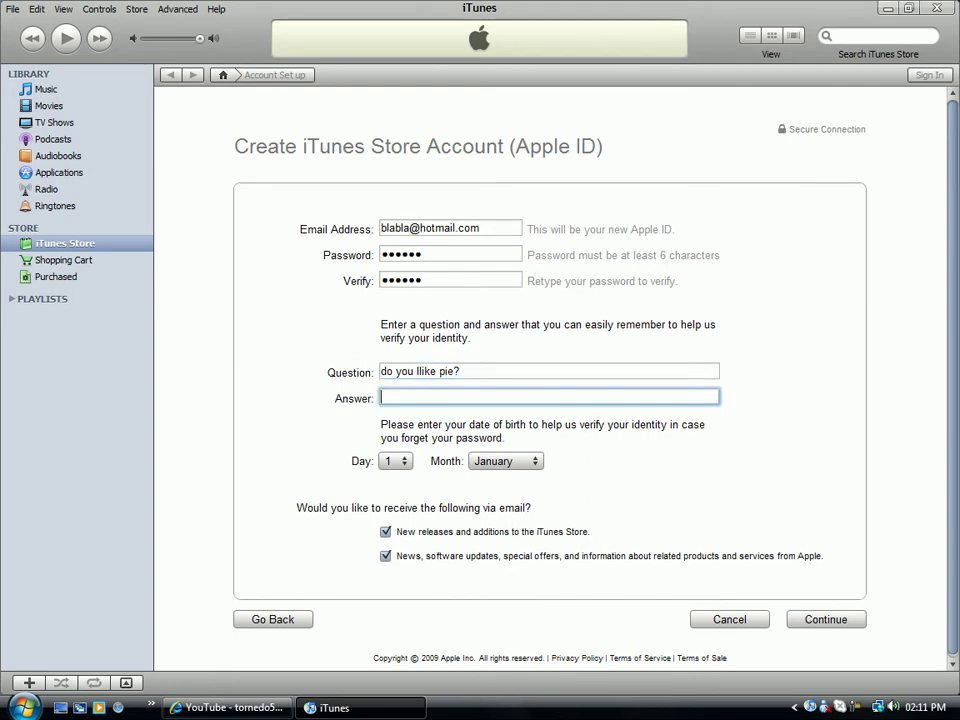
text(yes)
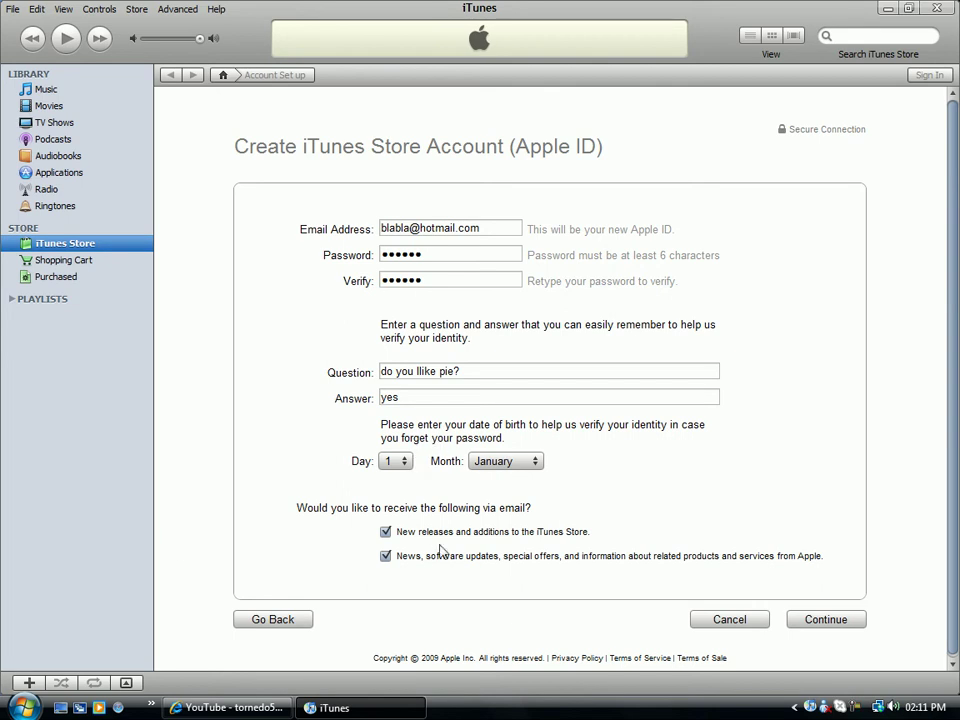
click(852, 624)
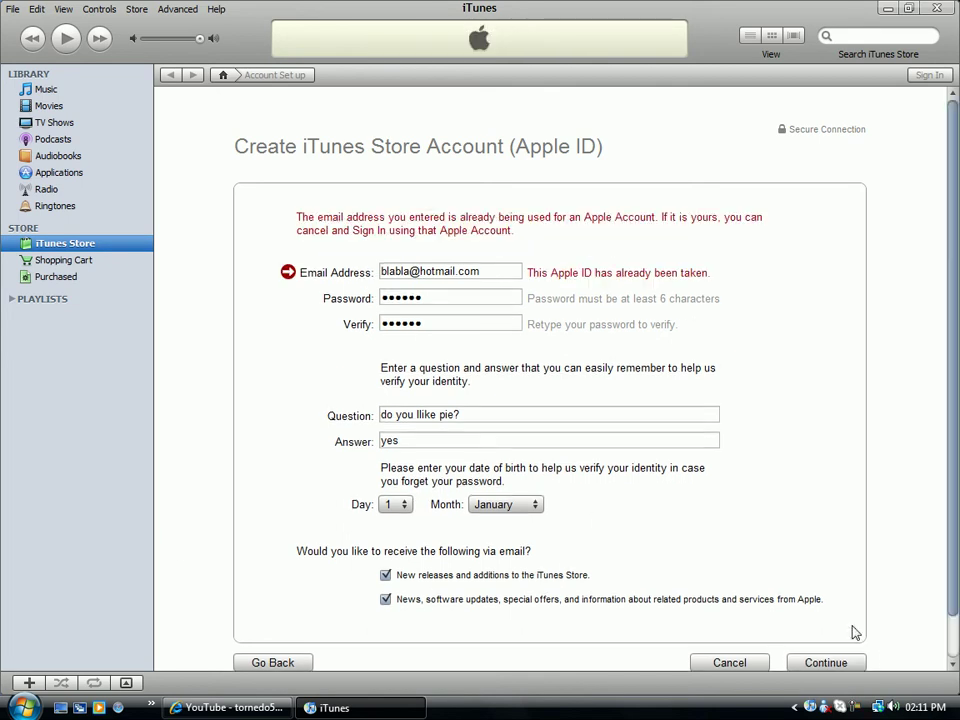
Insert a string of digits before the @ to make the e-mail unused, then resubmit.
triple_click(440, 271)
click(420, 271)
text(734562934875620)
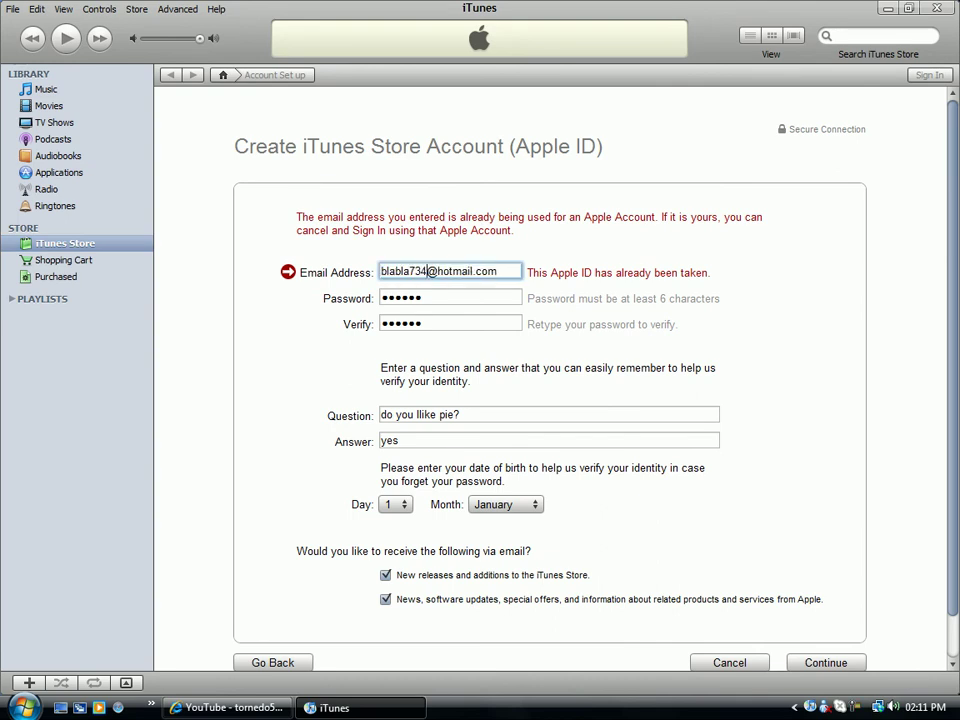
scroll(643, 356, down, 1)
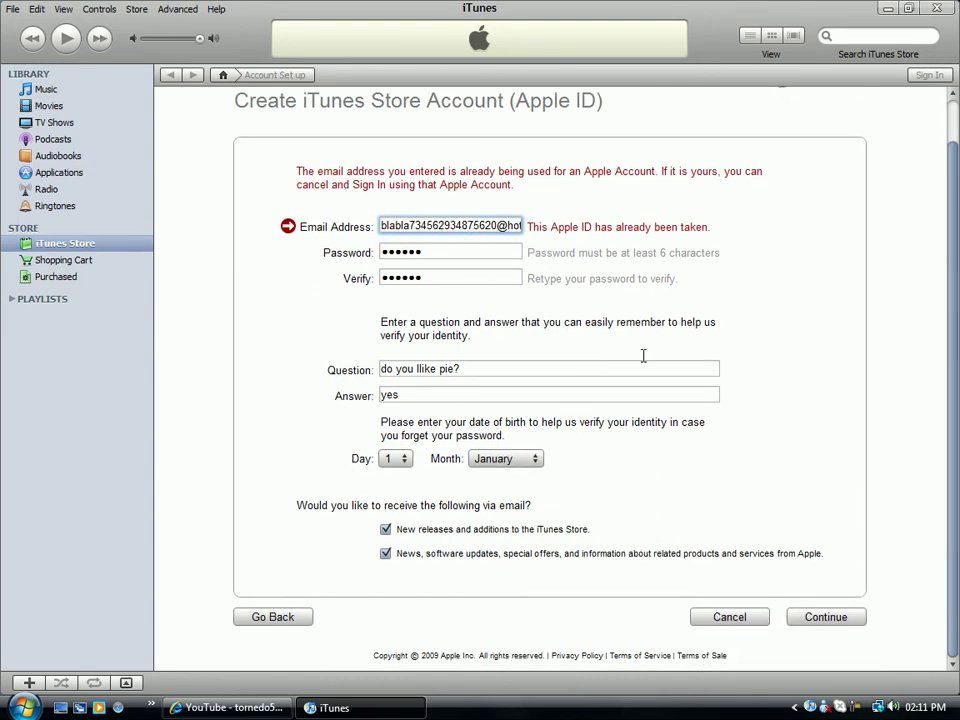
click(825, 617)
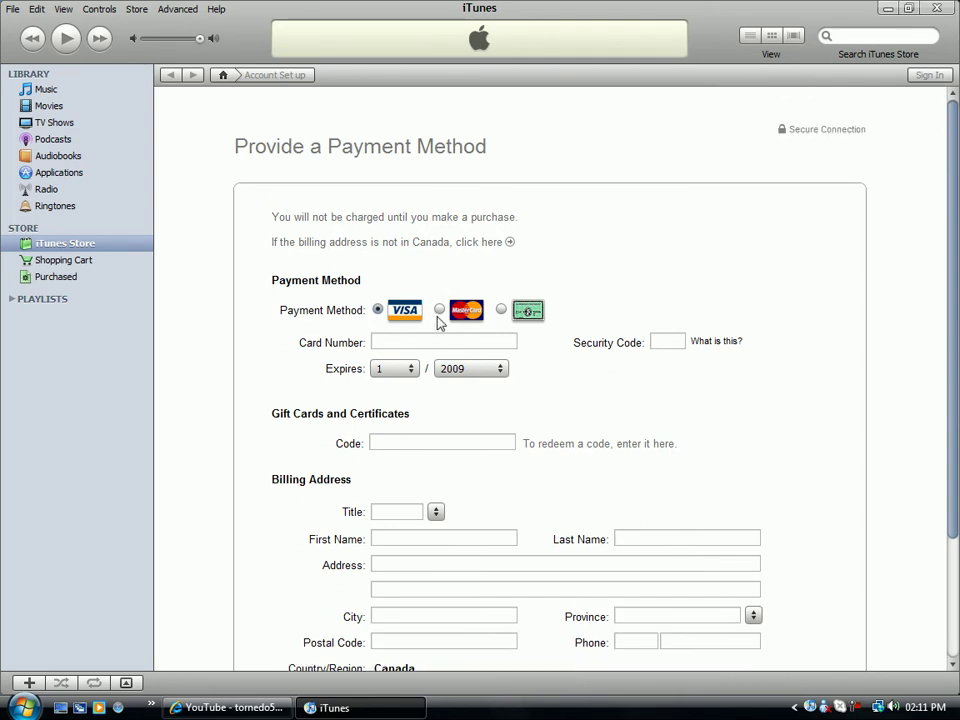
Try MasterCard, then American Express as payment type, and return to the store Home page.
click(439, 311)
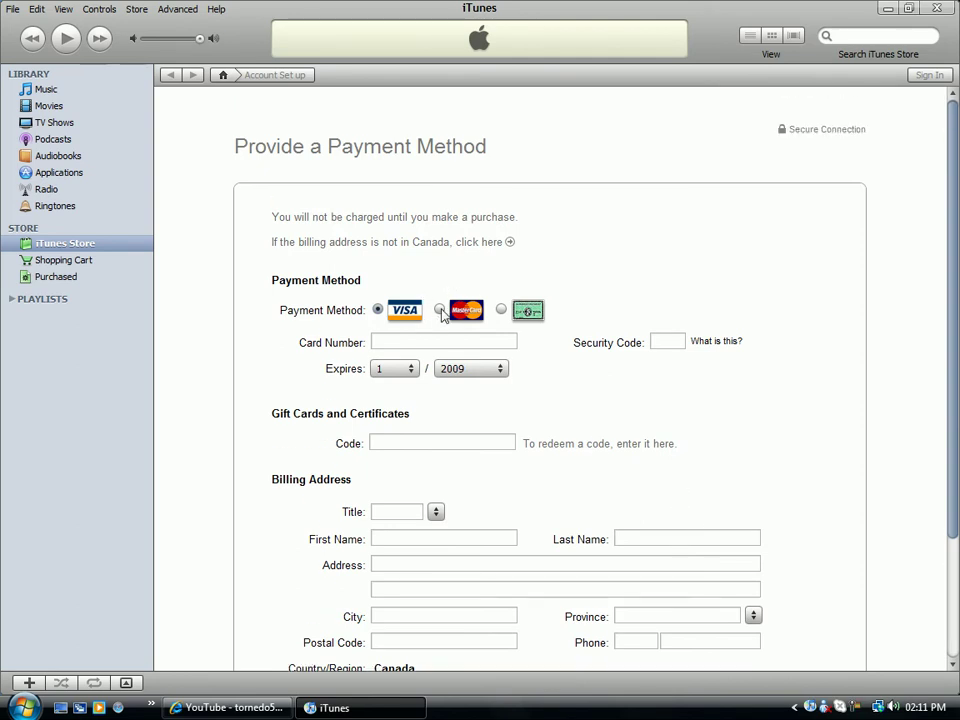
click(501, 310)
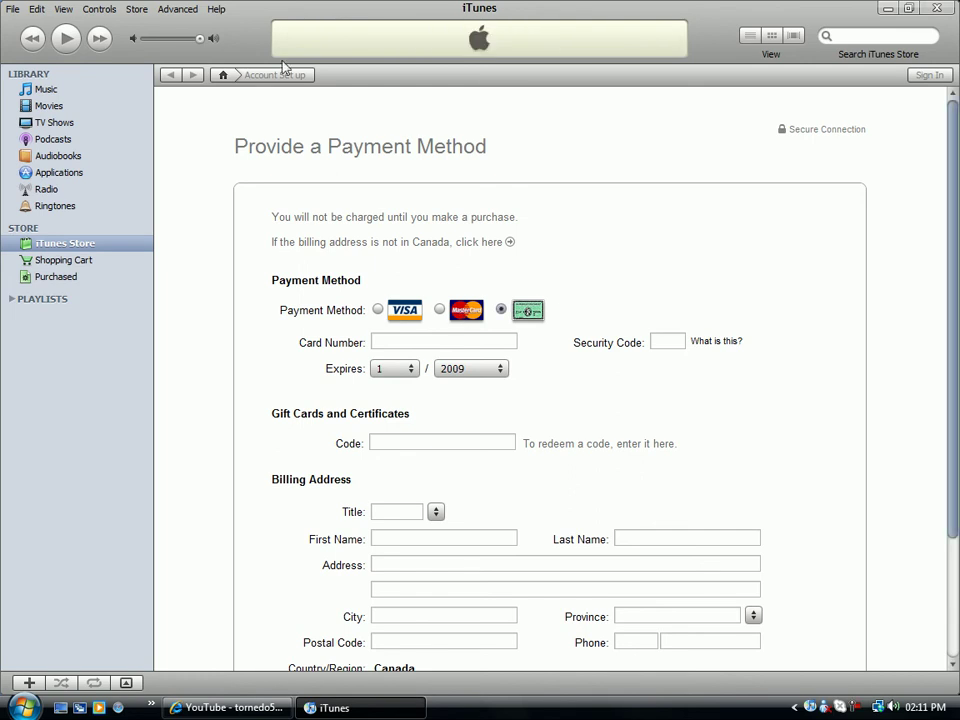
click(221, 79)
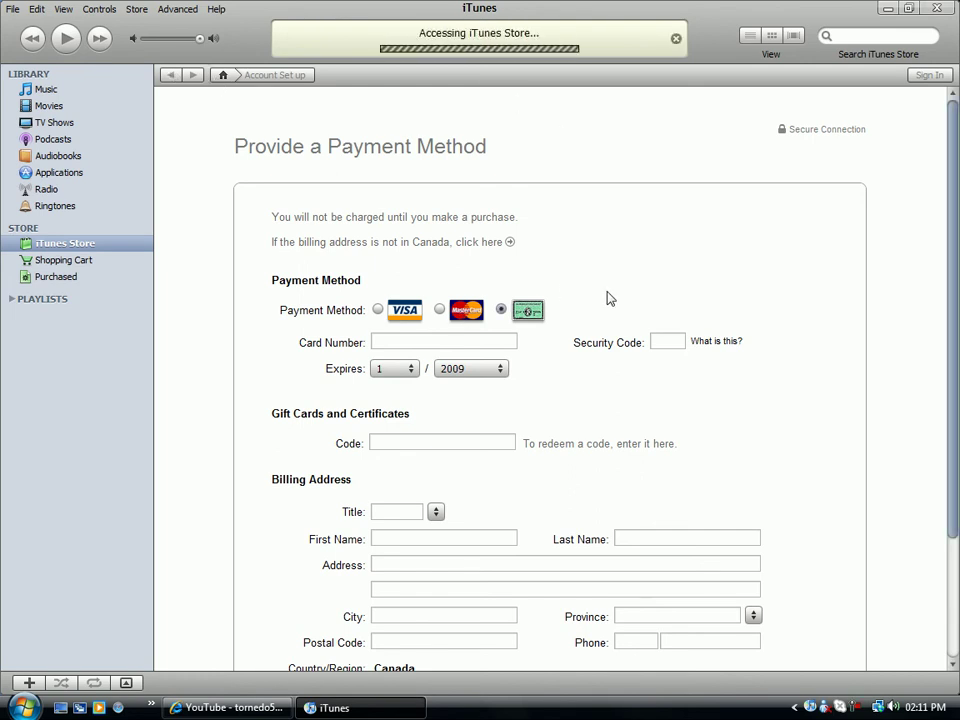
Open the free Paper Toss app under Top Free Apps and request its download.
scroll(731, 605, down, 1)
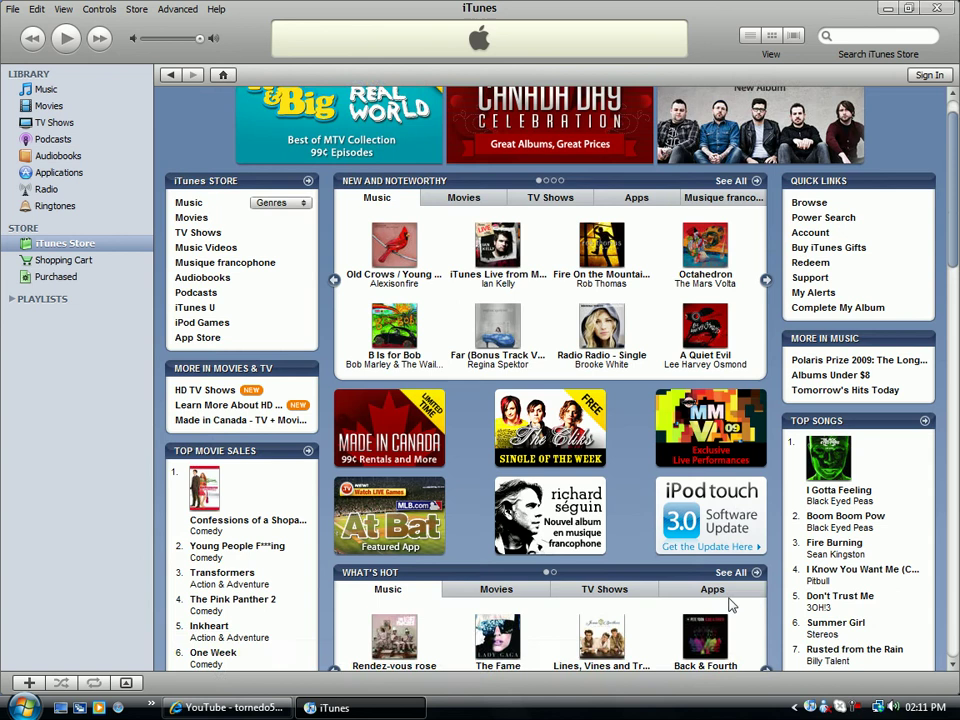
scroll(731, 605, down, 5)
scroll(758, 544, down, 4)
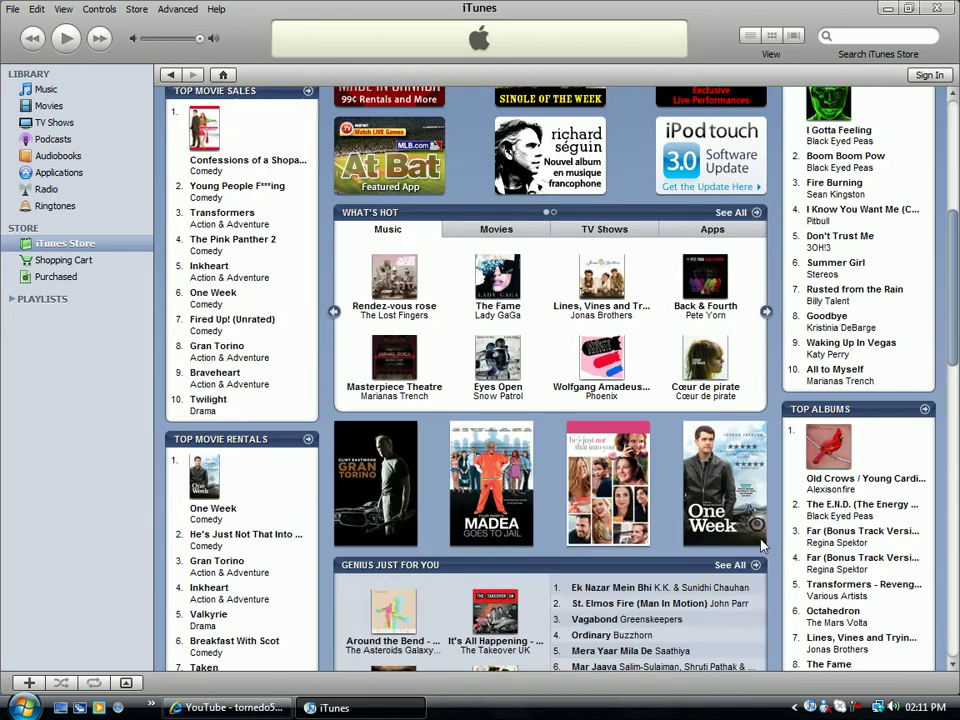
scroll(763, 544, up, 10)
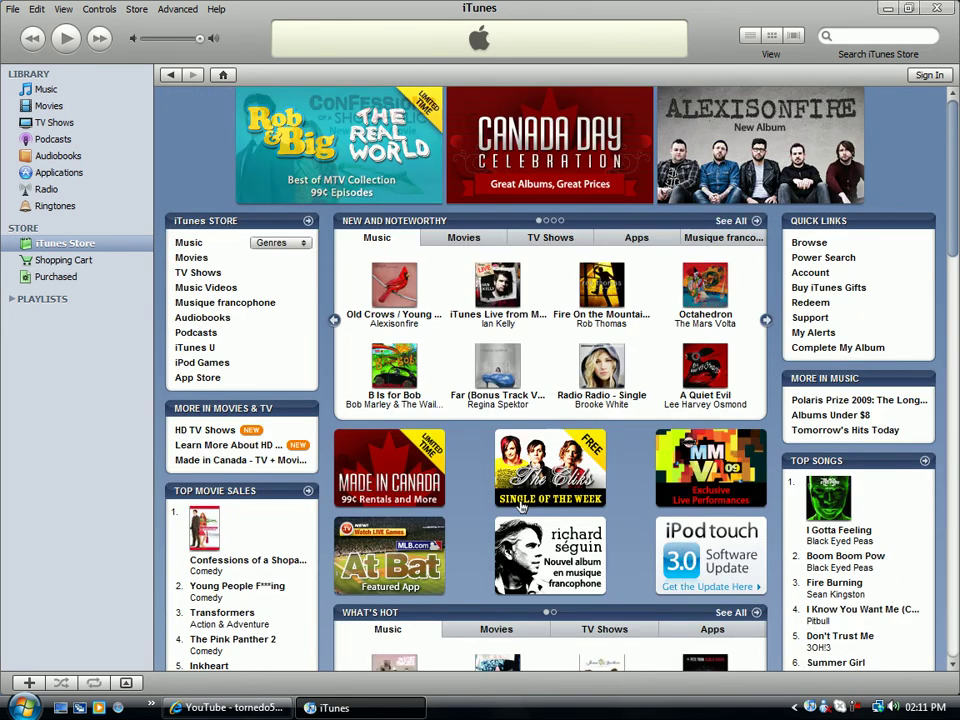
scroll(518, 504, down, 8)
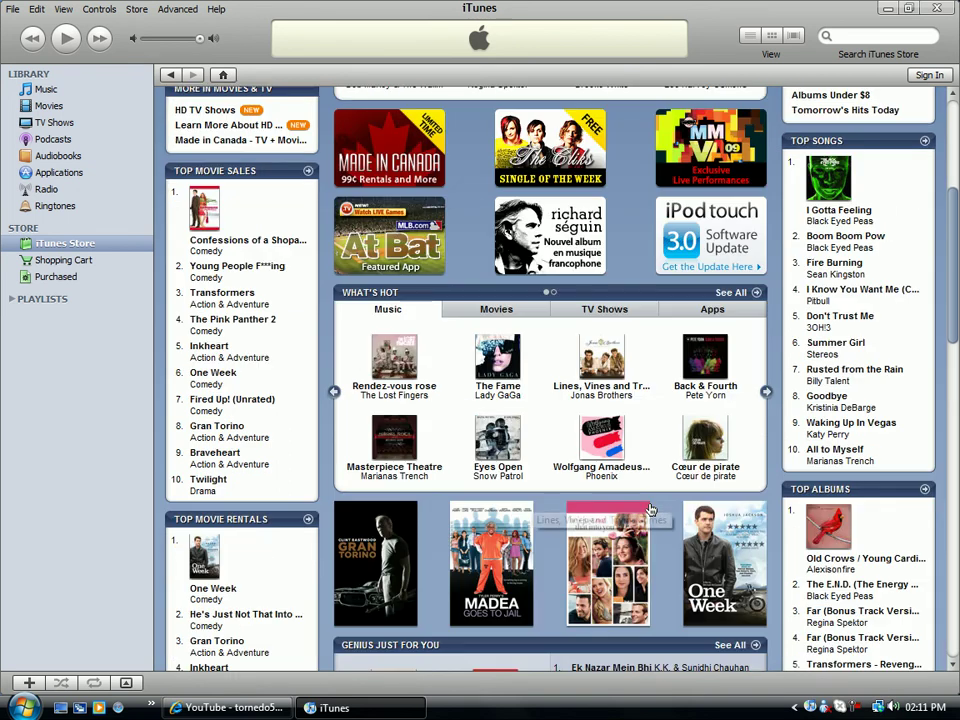
scroll(650, 510, down, 18)
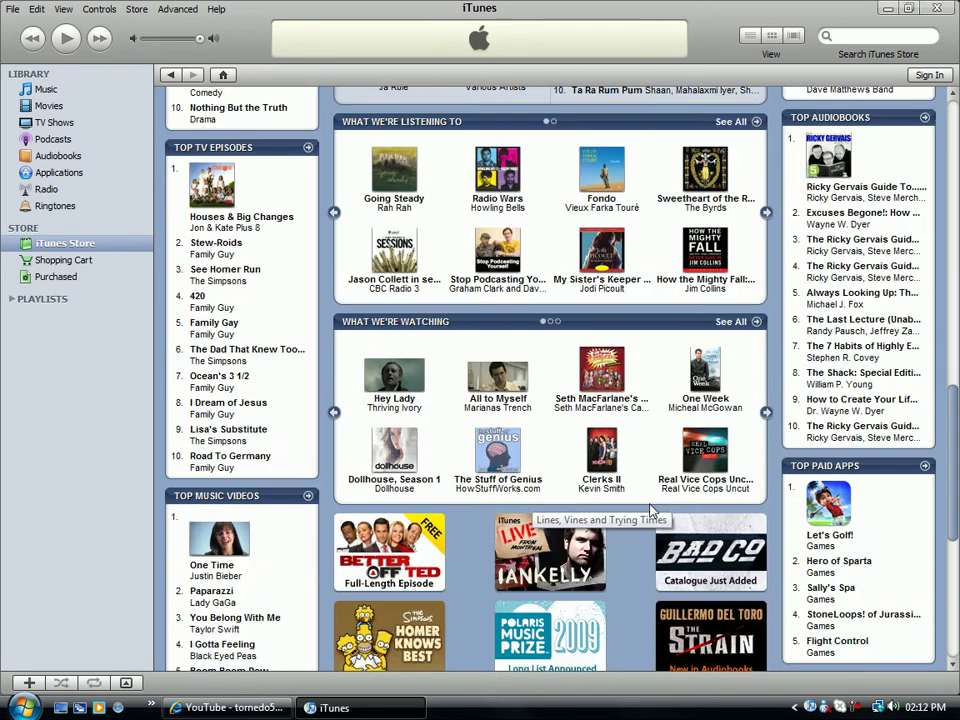
scroll(650, 510, down, 7)
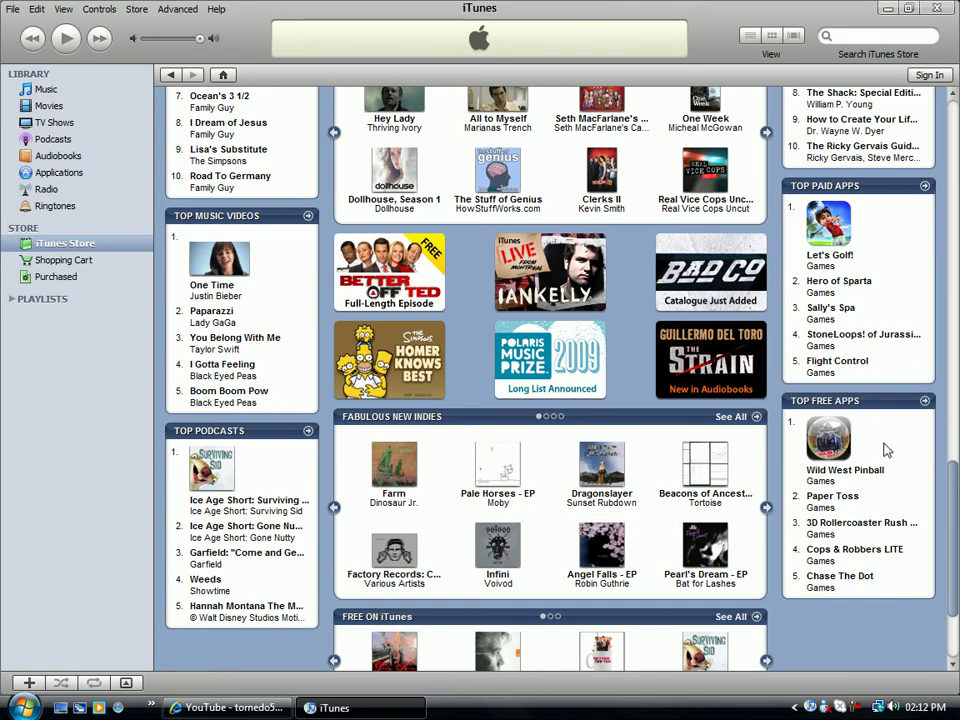
click(834, 497)
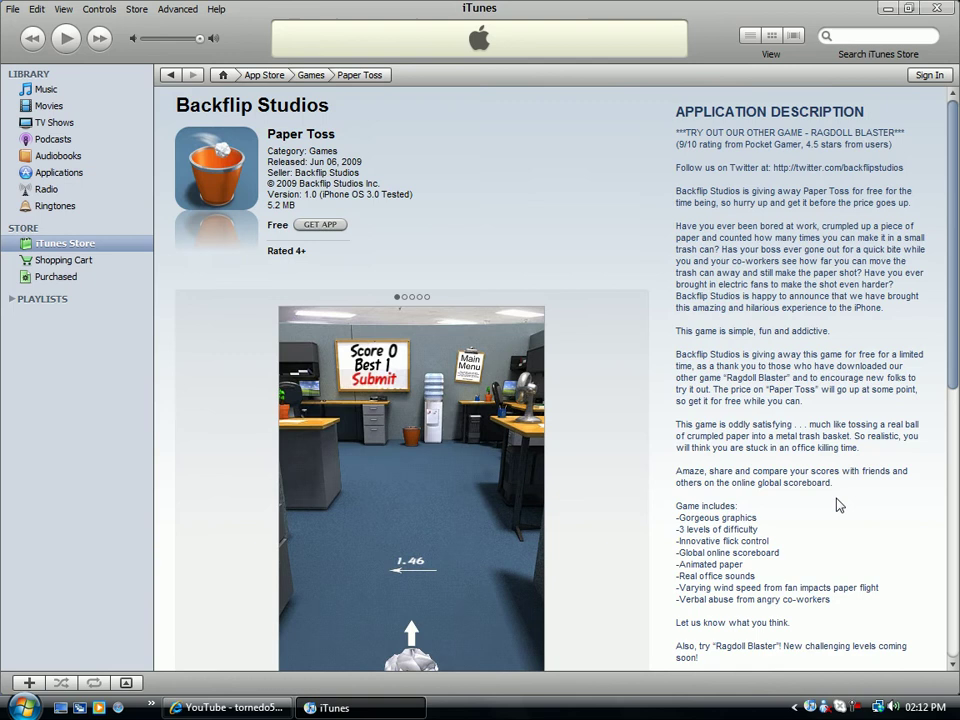
click(321, 225)
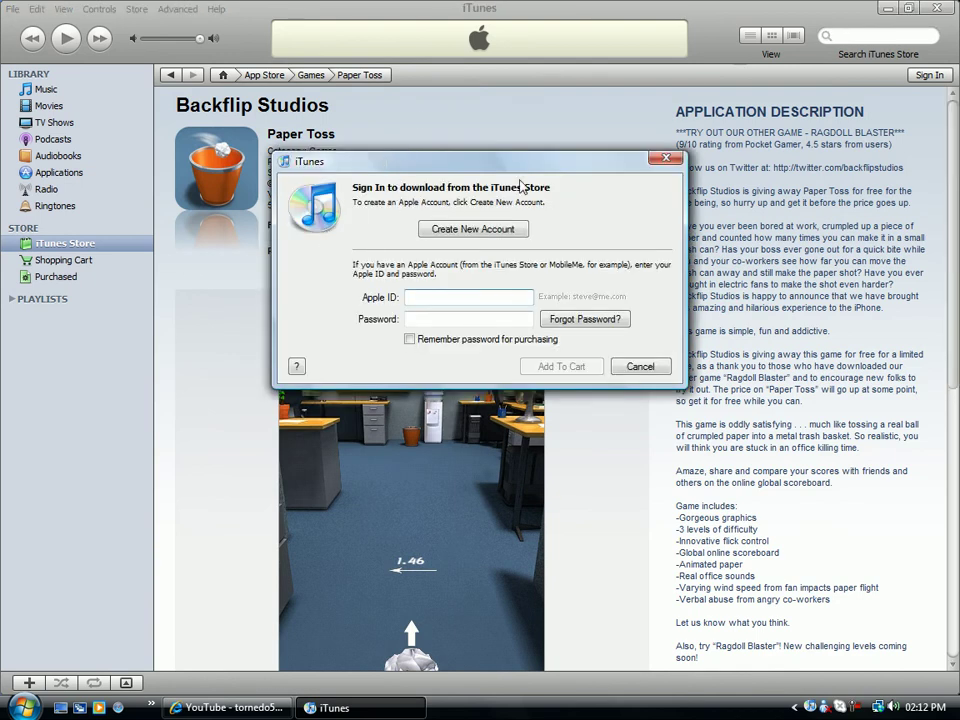
Choose to create a new account, agree to the Terms & Conditions after scrolling them, and continue.
click(471, 229)
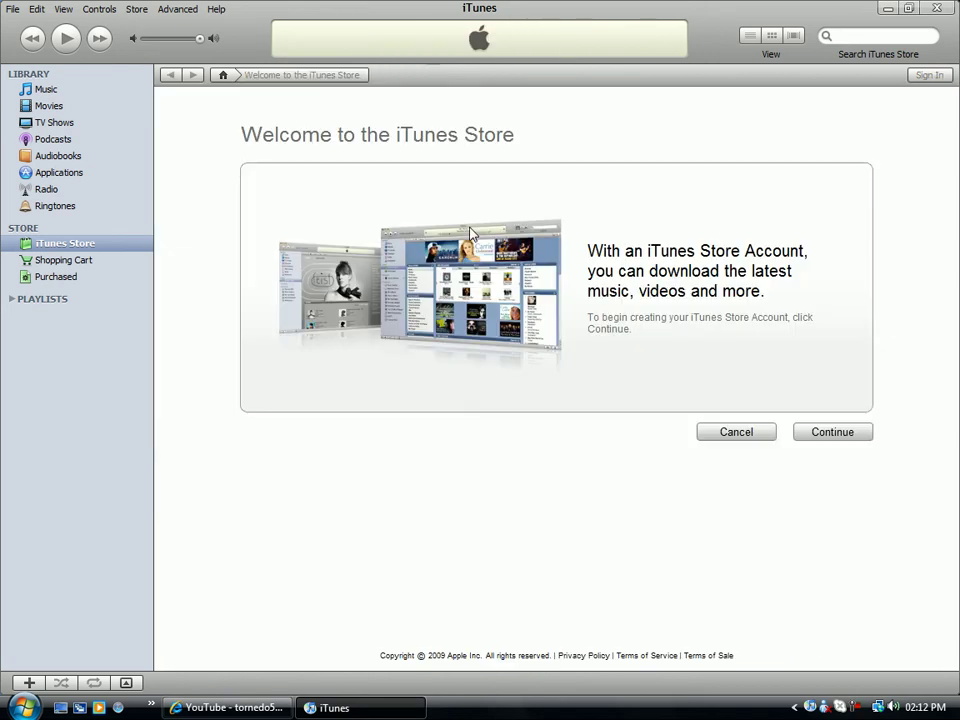
click(800, 436)
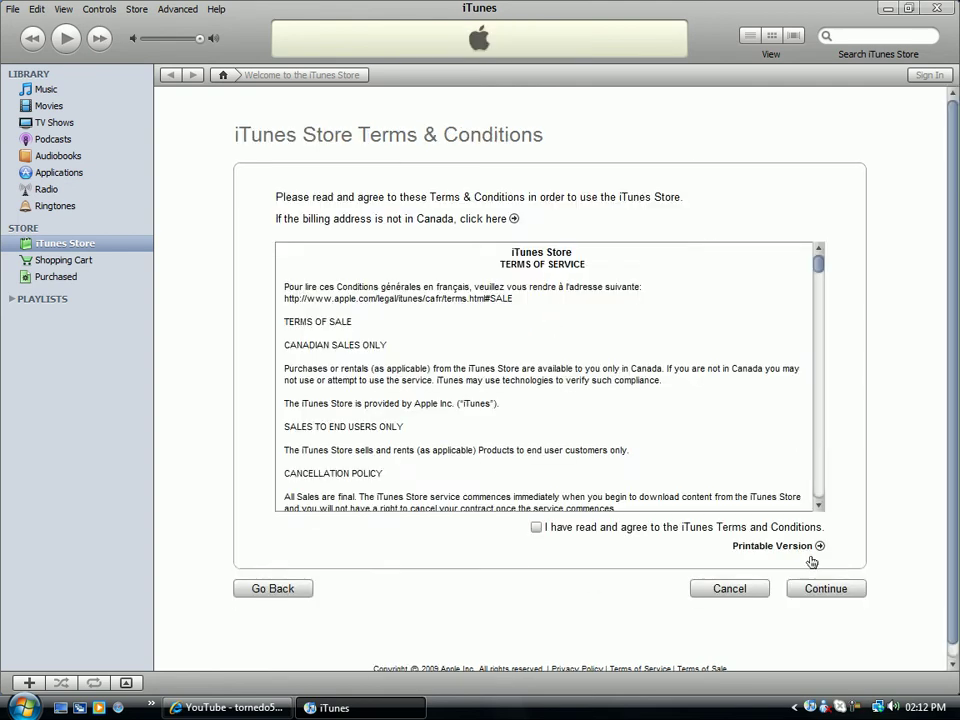
click(664, 528)
drag(819, 269, 846, 572)
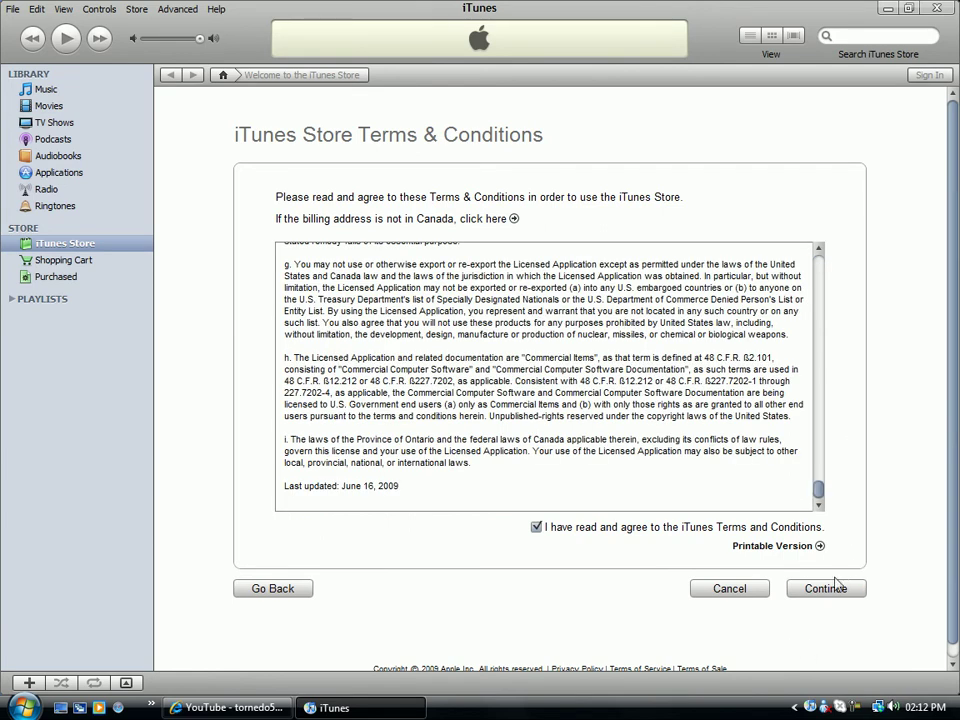
click(840, 592)
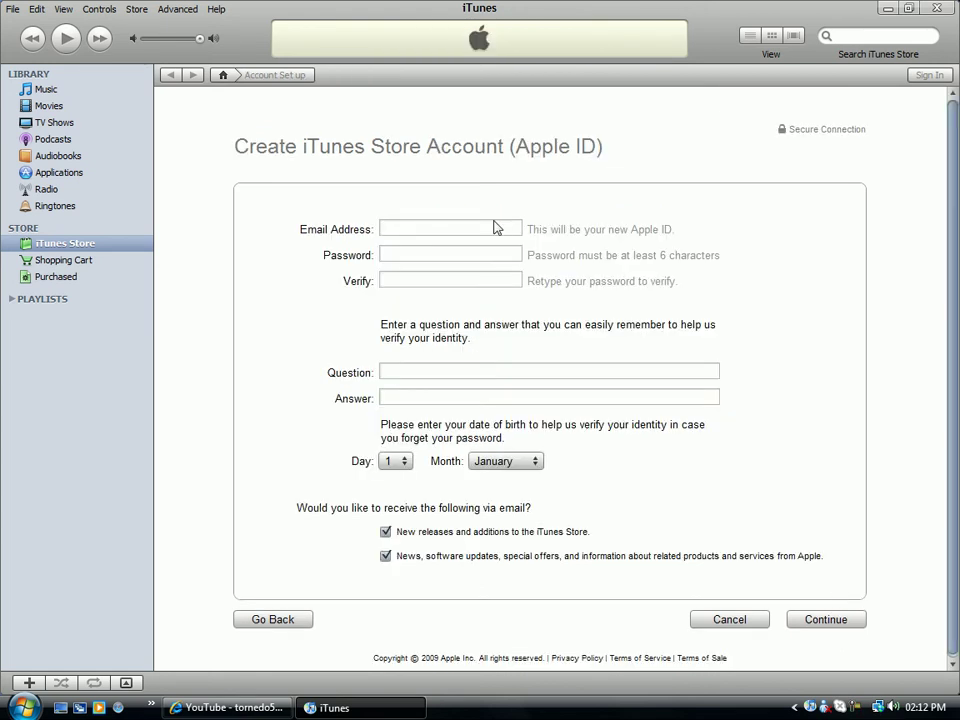
Enter the new account's e-mail address and a six-character password twice.
click(494, 228)
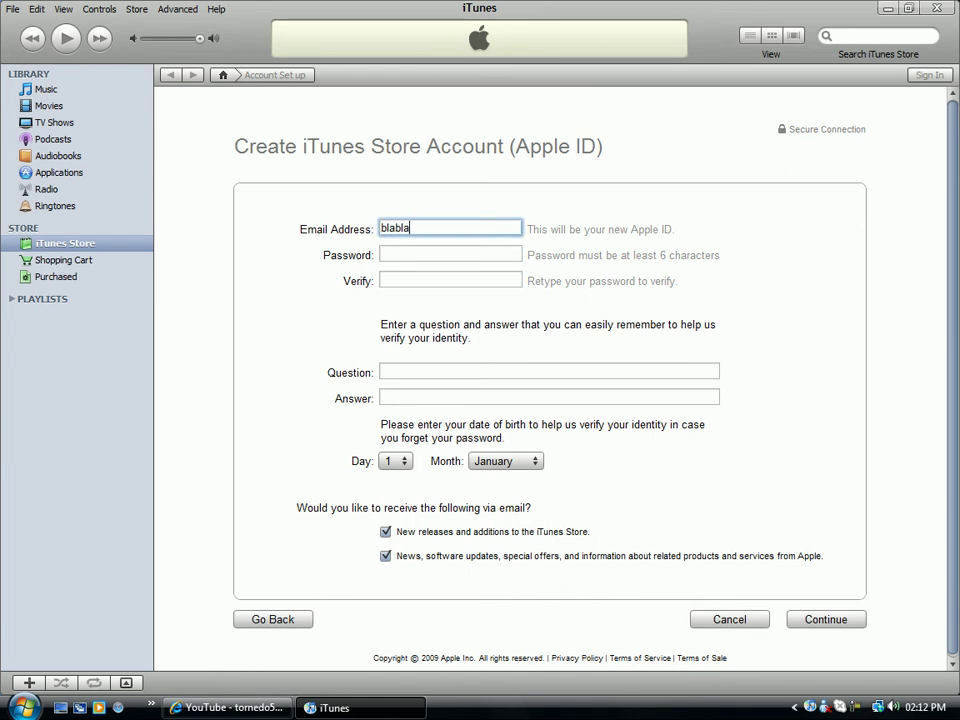
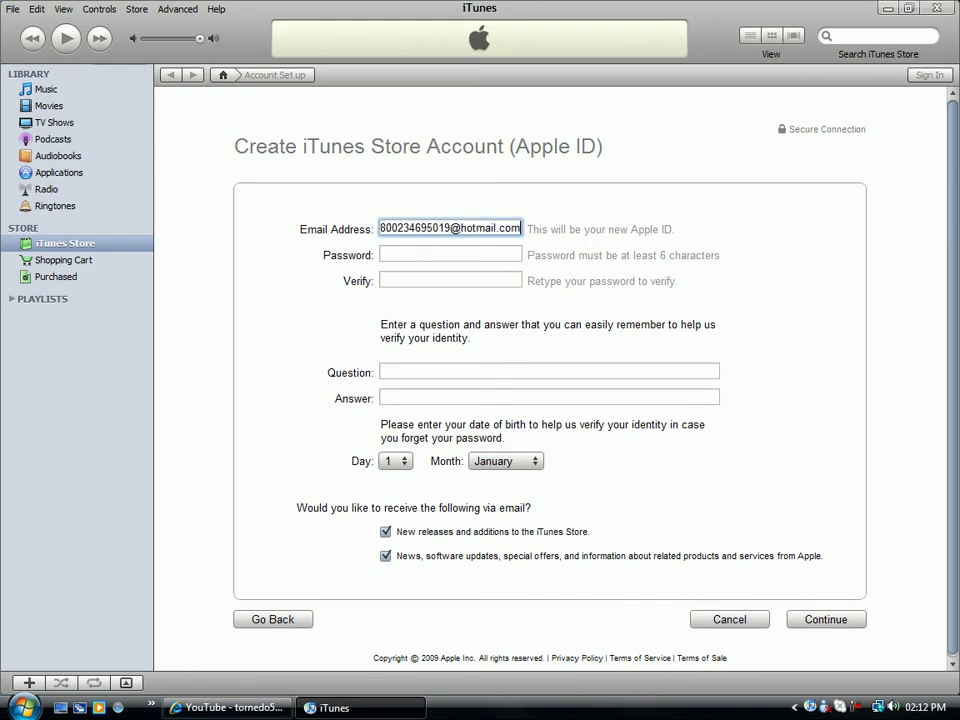
click(450, 254)
text(•••)
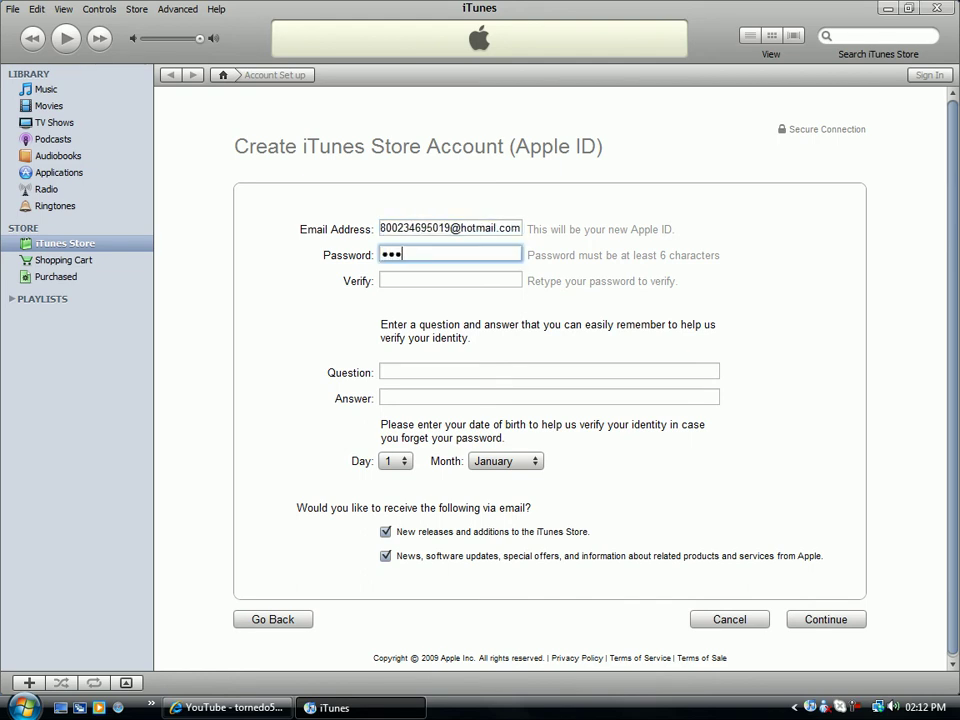
text(•••)
key(Tab)
text(••)
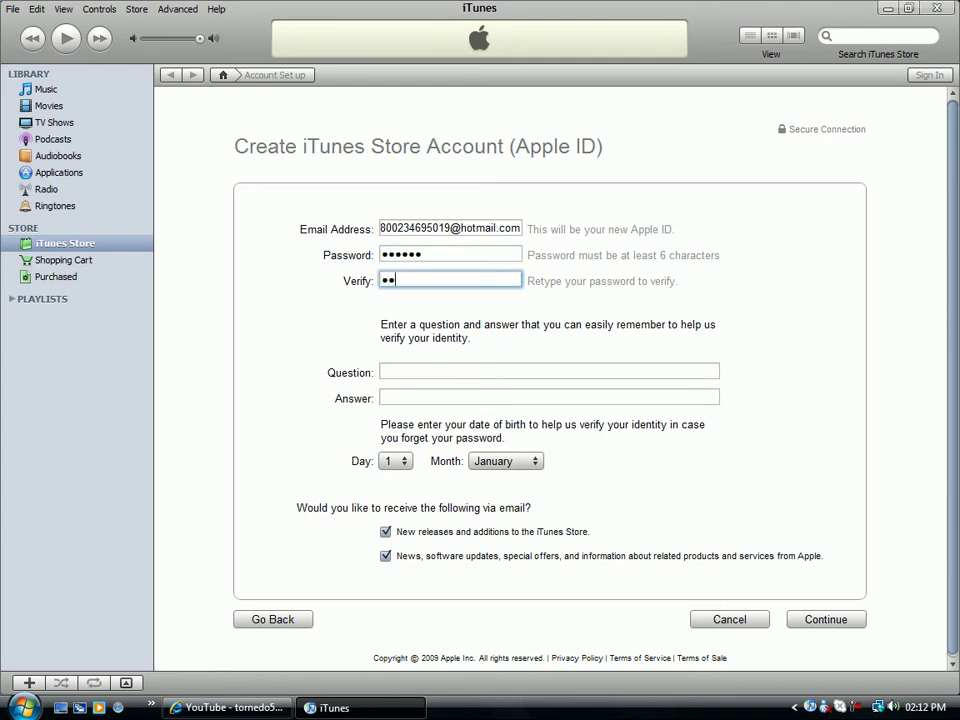
text(••••)
Add security question 'do you like pi' with its answer, keep birth day 1, and submit.
key(Tab)
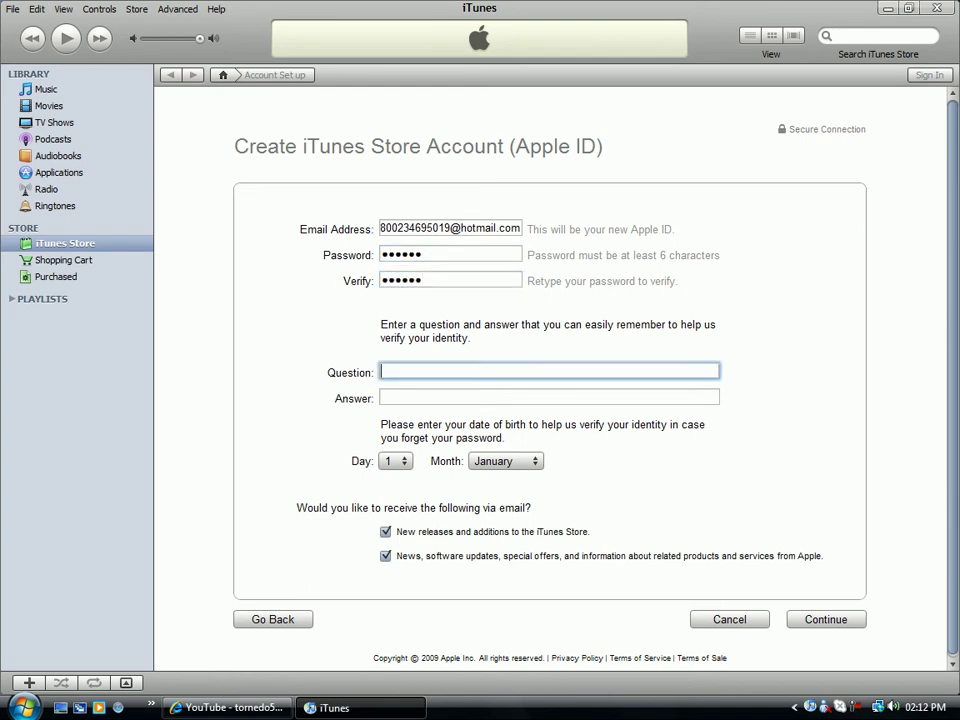
text(do )
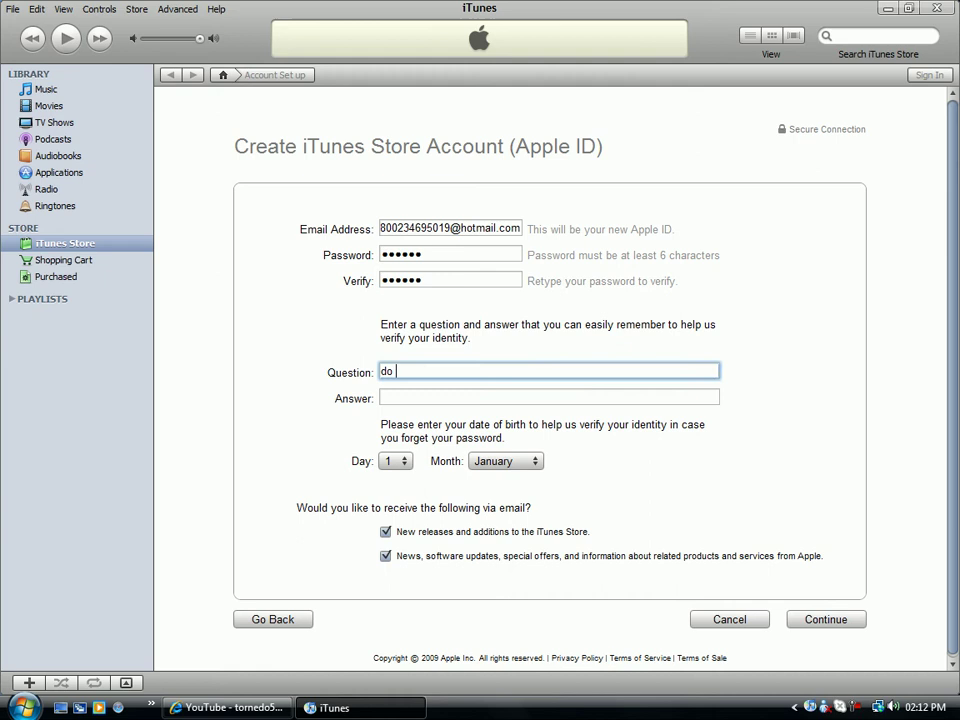
text(you like pi)
key(Tab)
text(y)
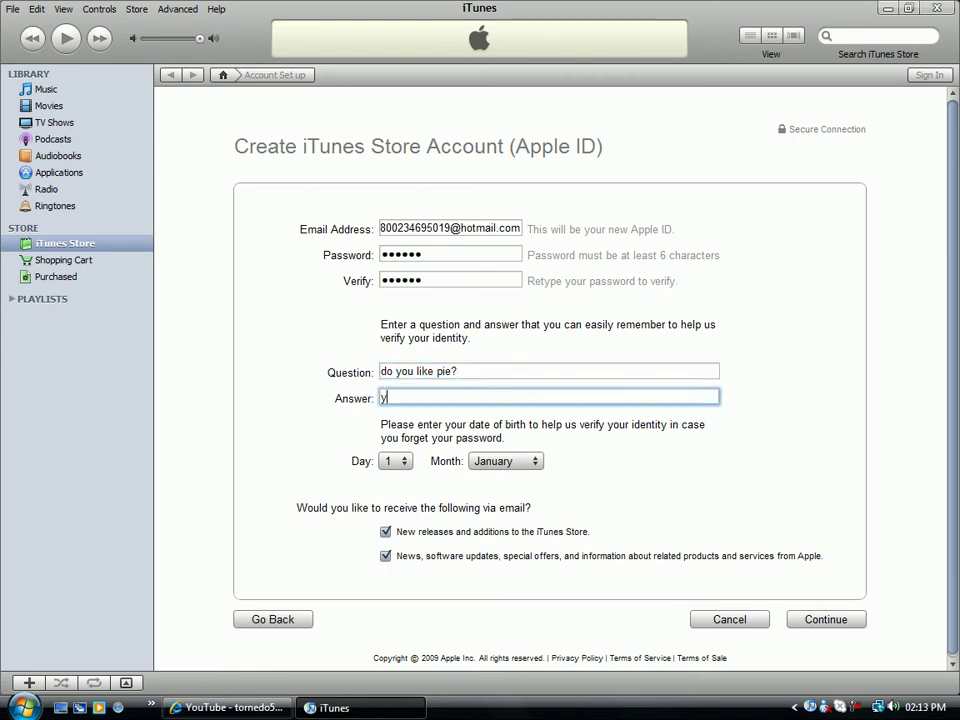
text(es)
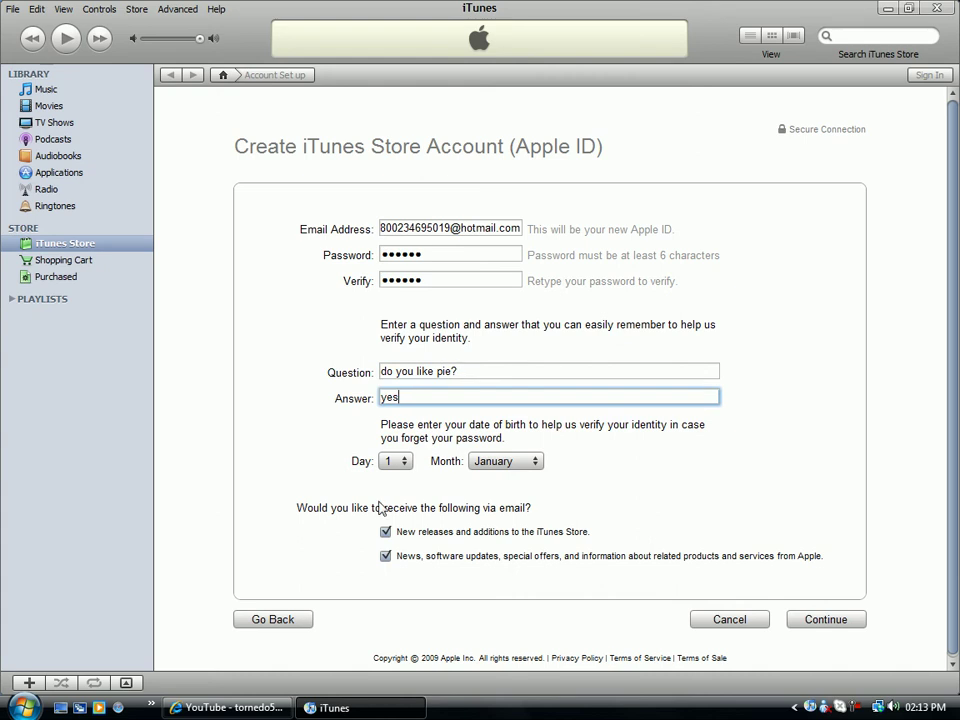
click(398, 465)
click(321, 467)
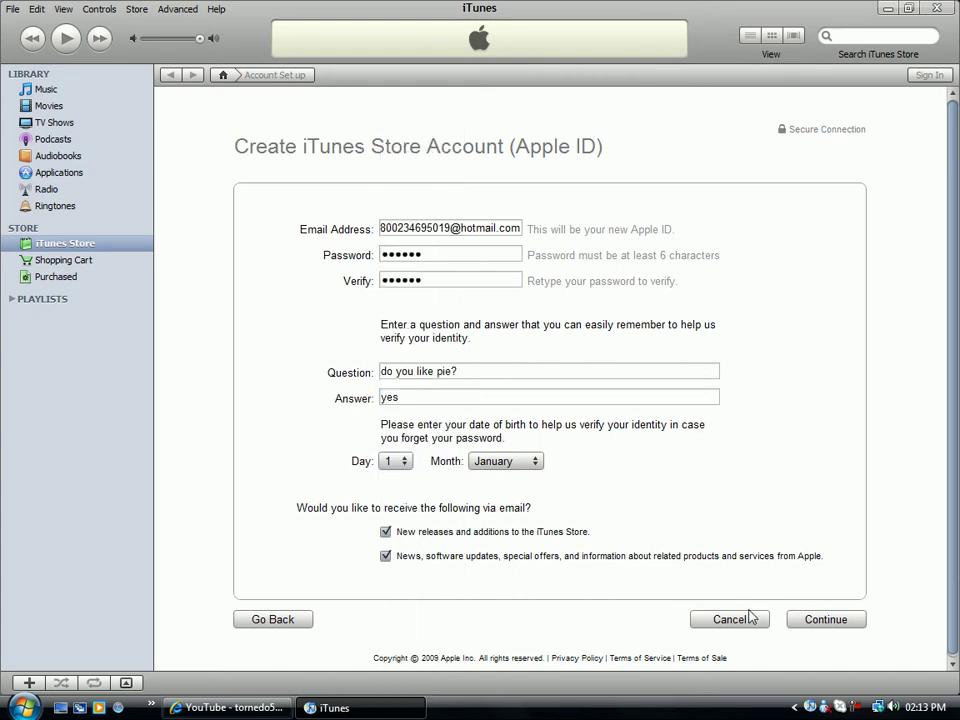
click(857, 622)
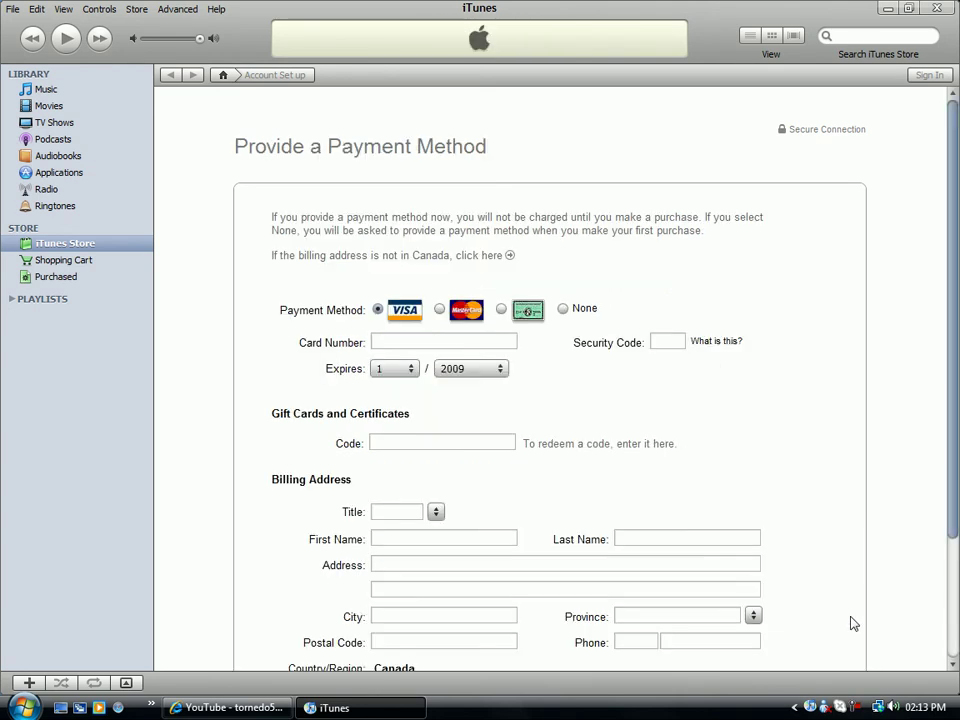
click(565, 310)
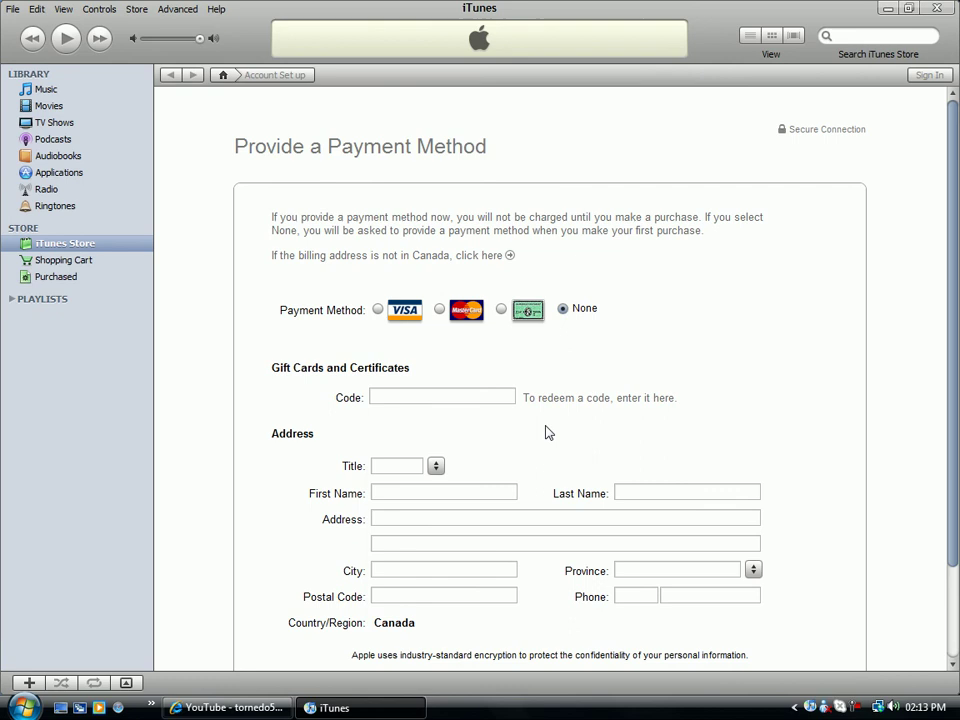
scroll(437, 392, down, 2)
click(436, 386)
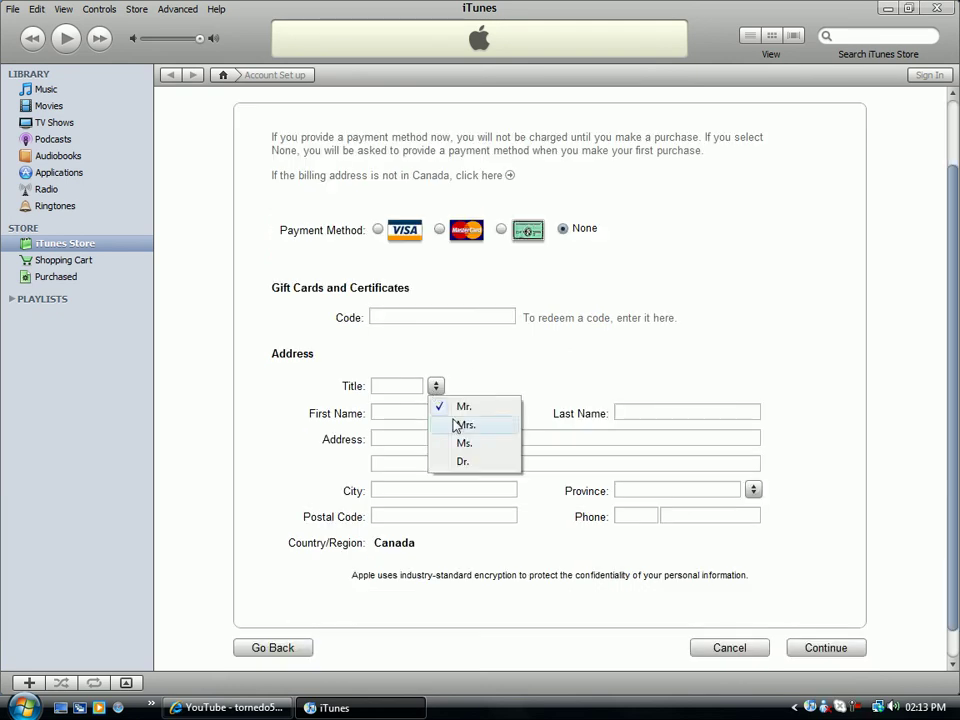
click(574, 365)
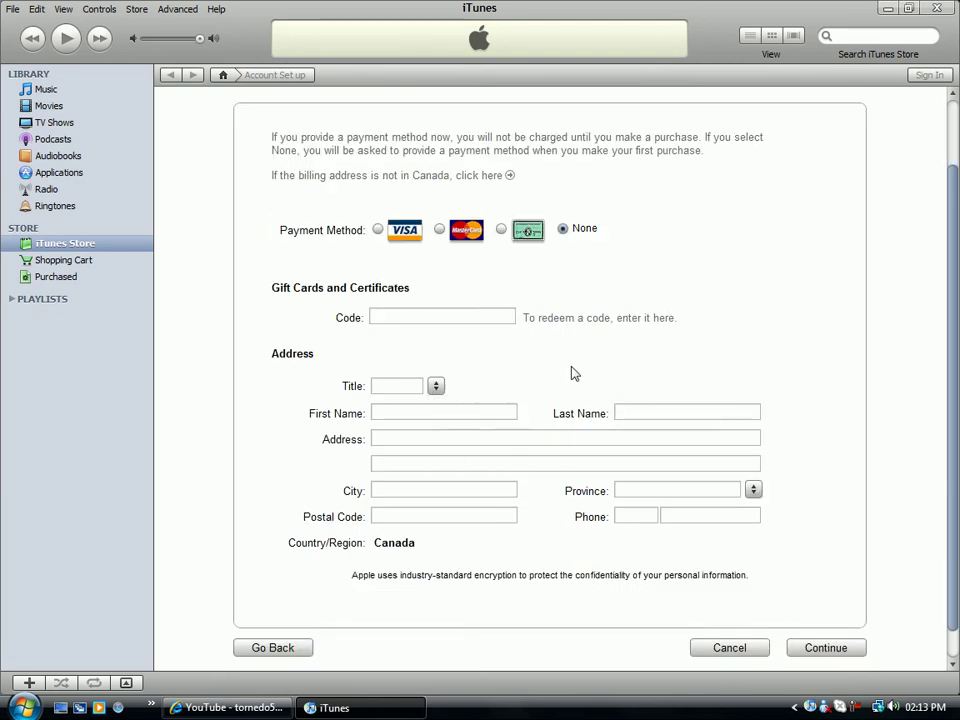
Enter first name, last name, street address, city and province in the billing form.
click(470, 410)
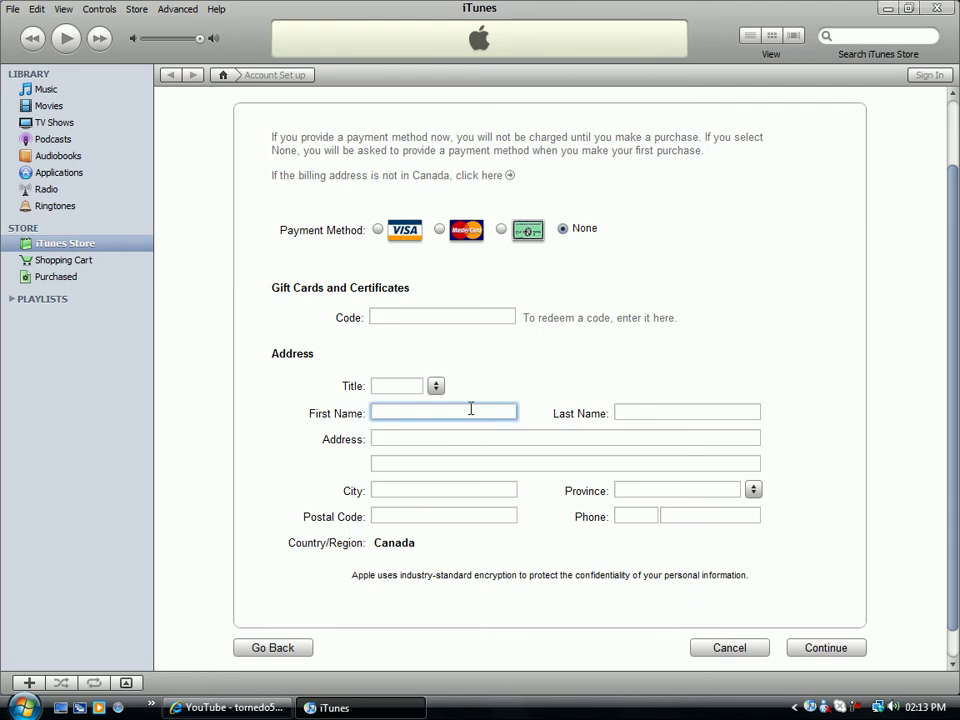
text(Tornedo)
key(Tab)
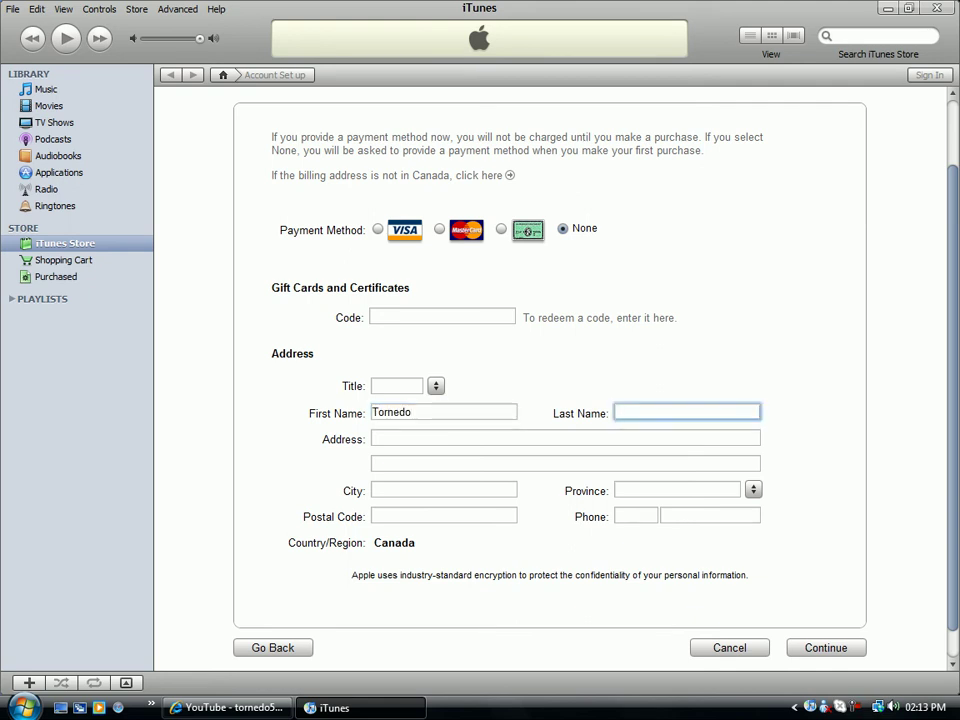
text(500)
key(Tab)
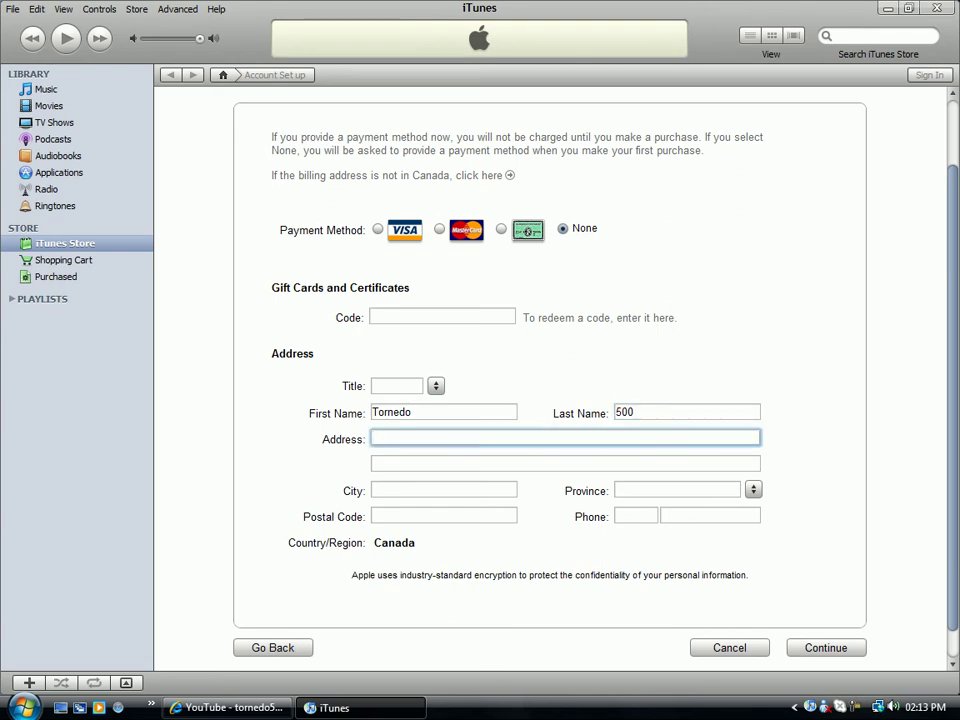
text(why would you want to)
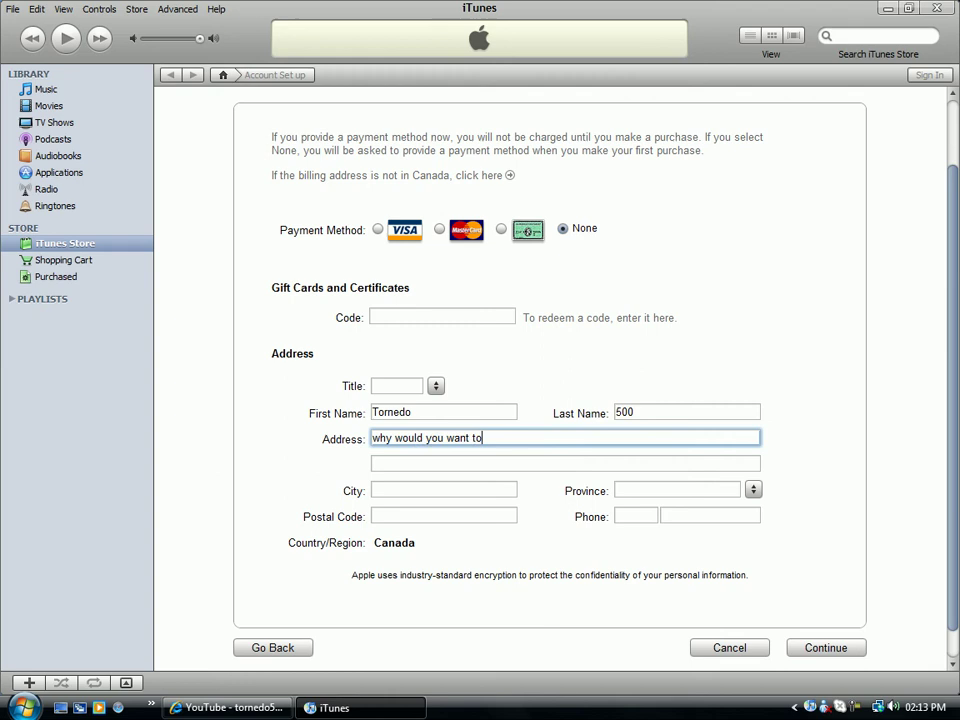
text( know you pe)
key(Tab)
key(Tab)
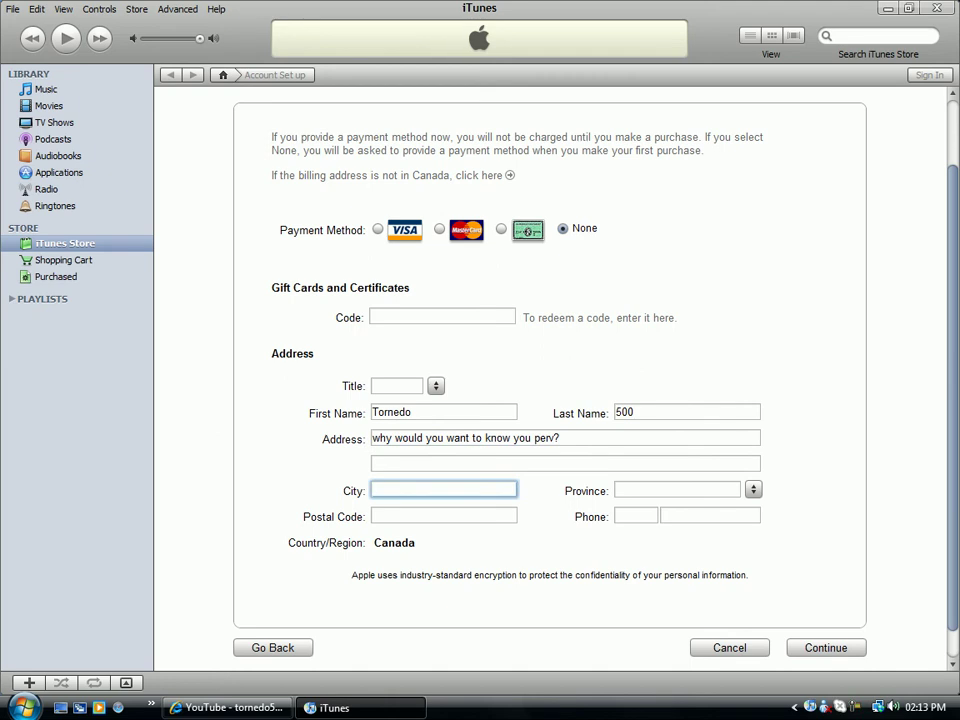
text(What?)
key(Tab)
text(s)
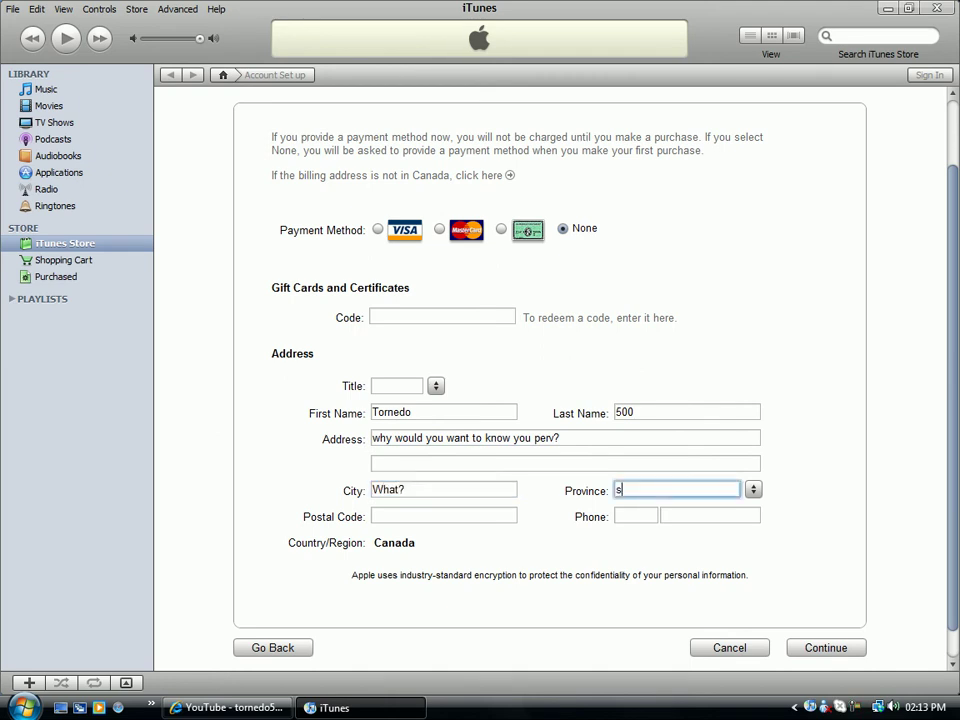
text(up dude?)
Fill in the postal code and both parts of the phone number.
click(443, 515)
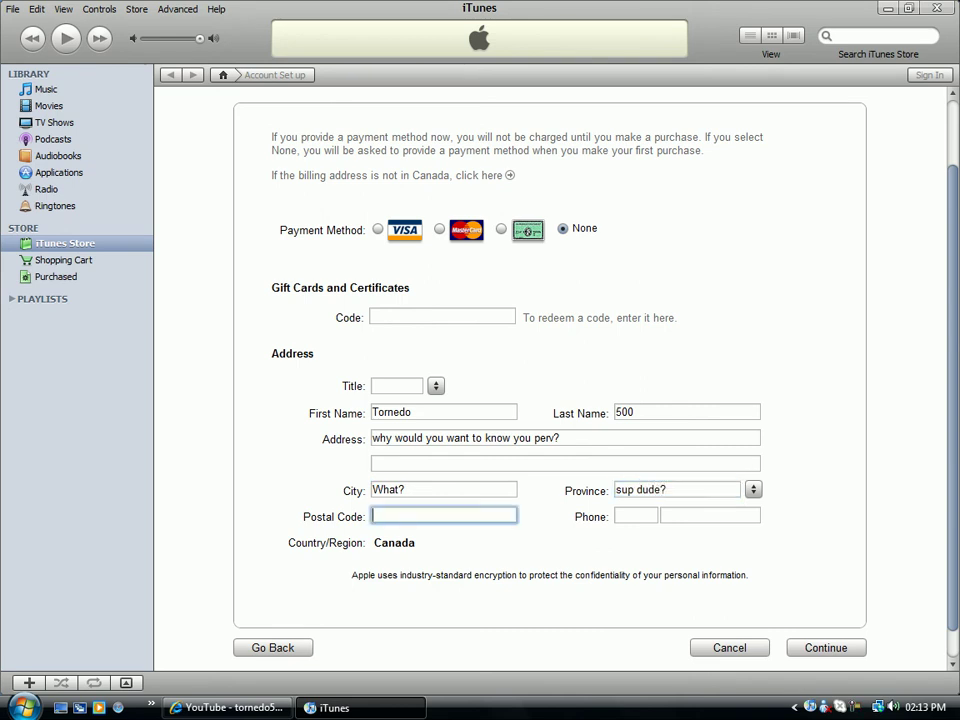
text(aaah my eyes are bu)
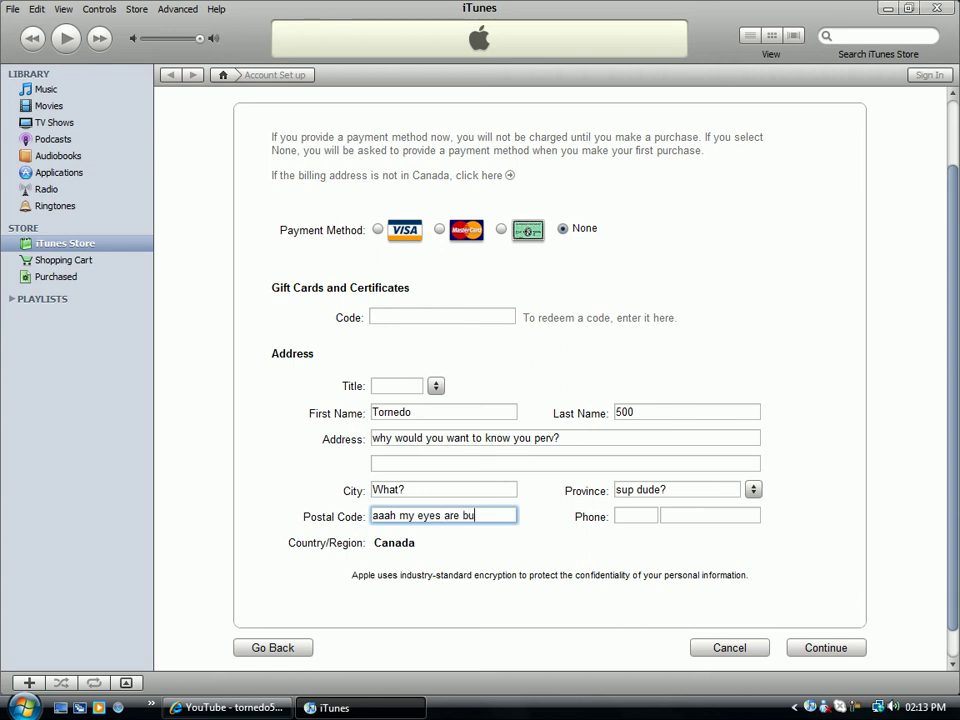
text(rning)
key(Tab)
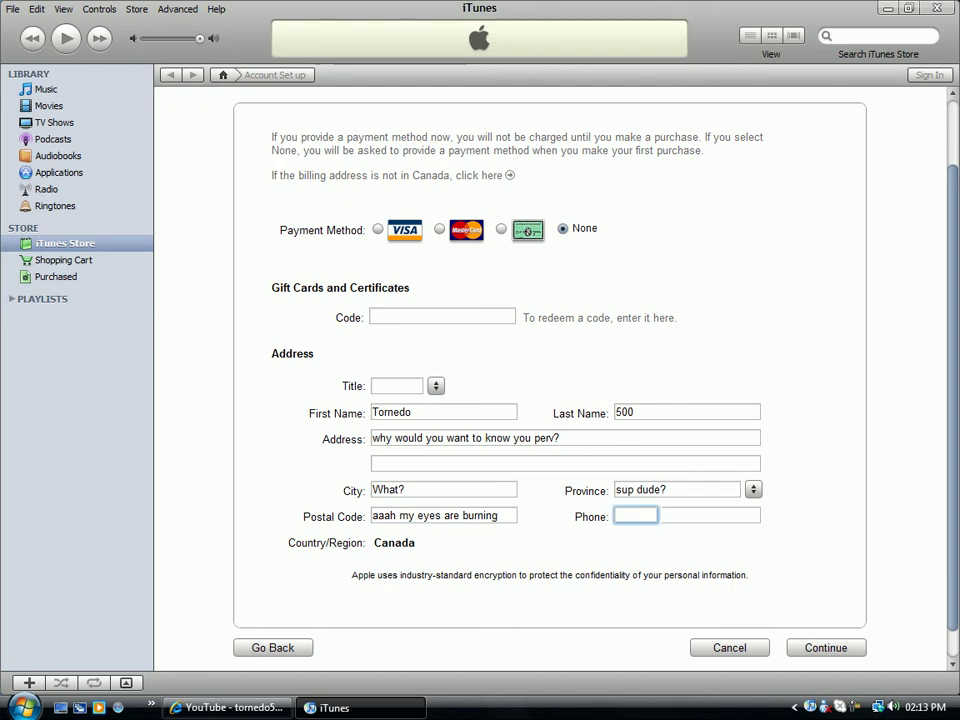
text(385395)
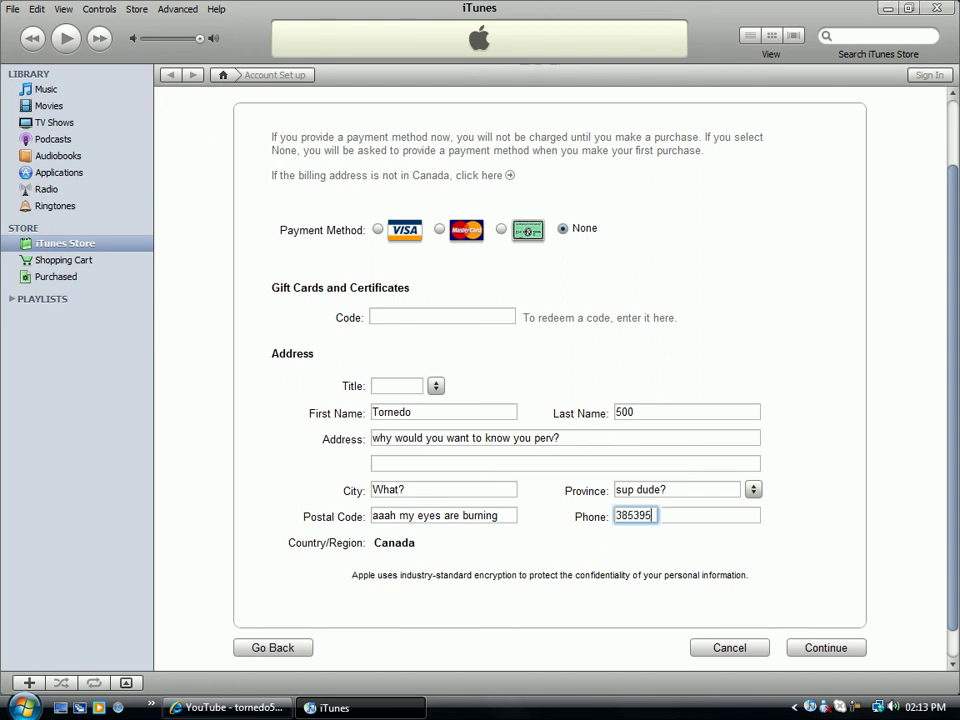
key(Tab)
text(1234567890)
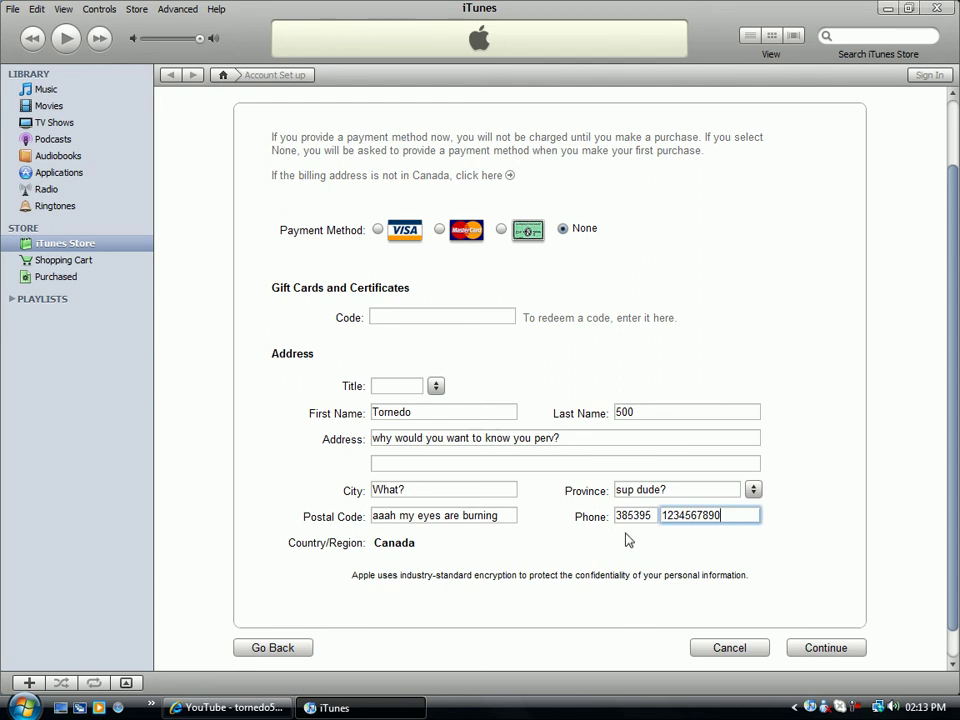
Trim the end of the street address, append '?', and choose Mr. as the title.
triple_click(594, 440)
drag(566, 438, 536, 440)
key(BackSpace)
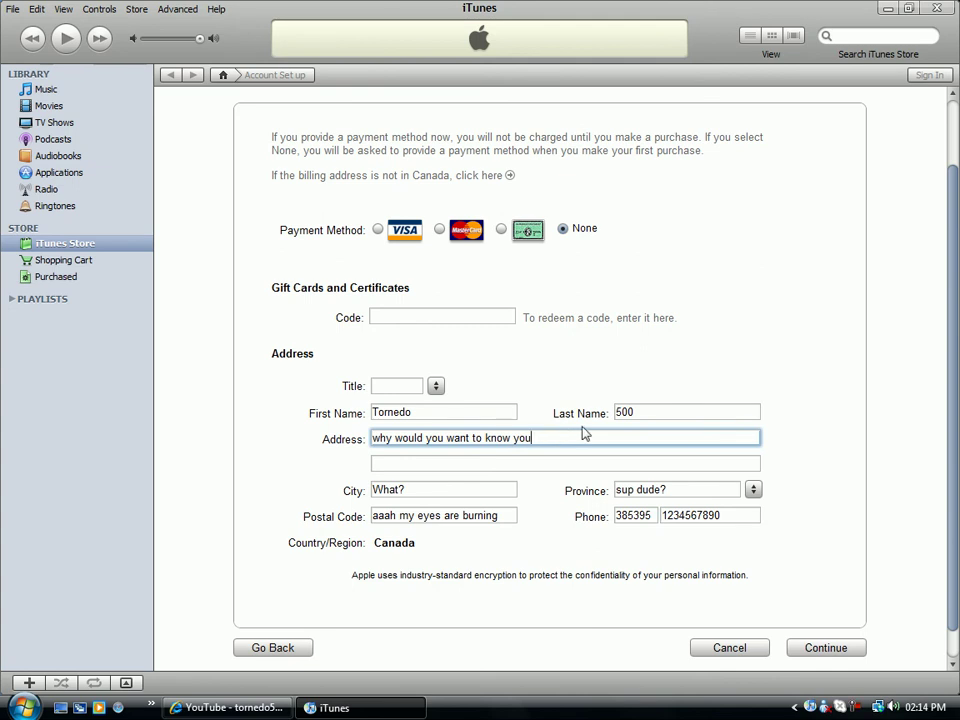
key(BackSpace)
key(BackSpace)
key(BackSpace)
key(BackSpace)
text(?)
click(436, 386)
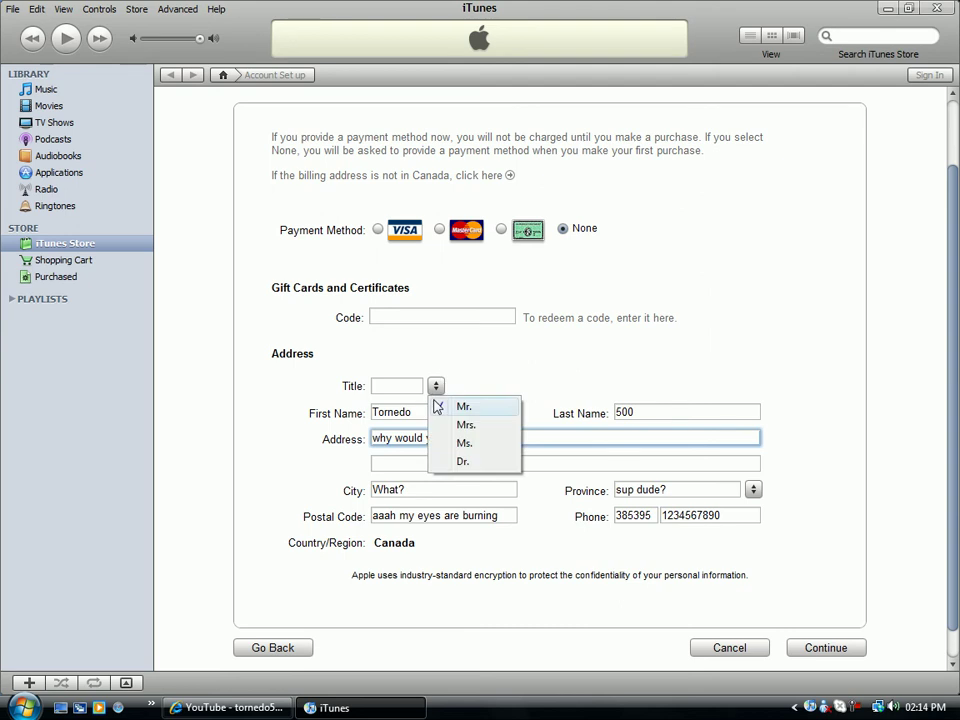
click(447, 405)
Submit the billing form, then replace the street address with a corrected one.
click(820, 648)
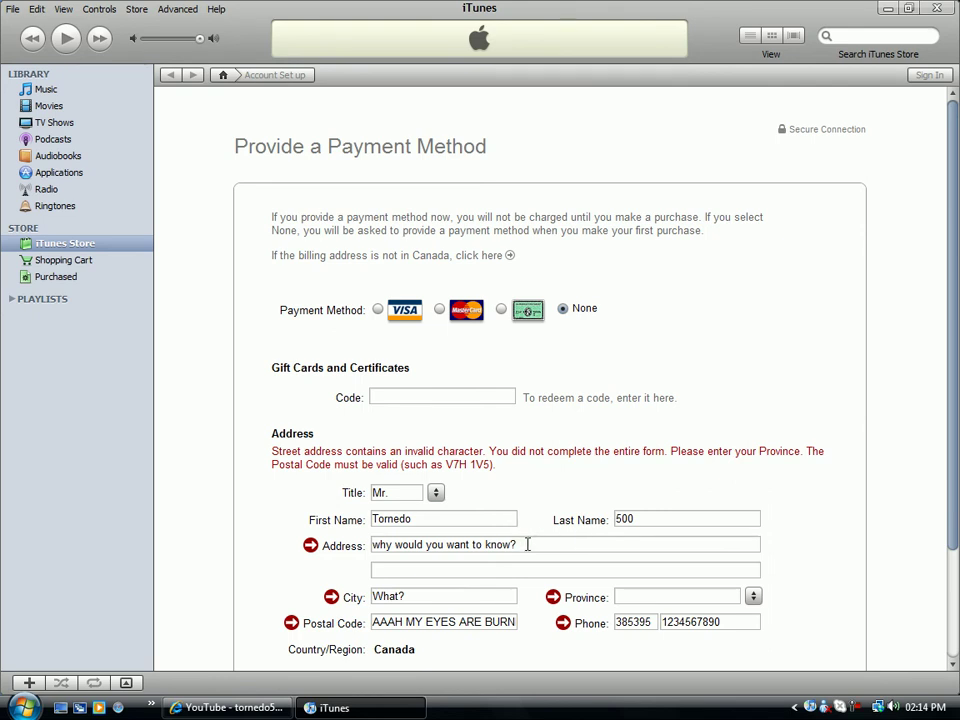
drag(527, 544, 326, 512)
text(123)
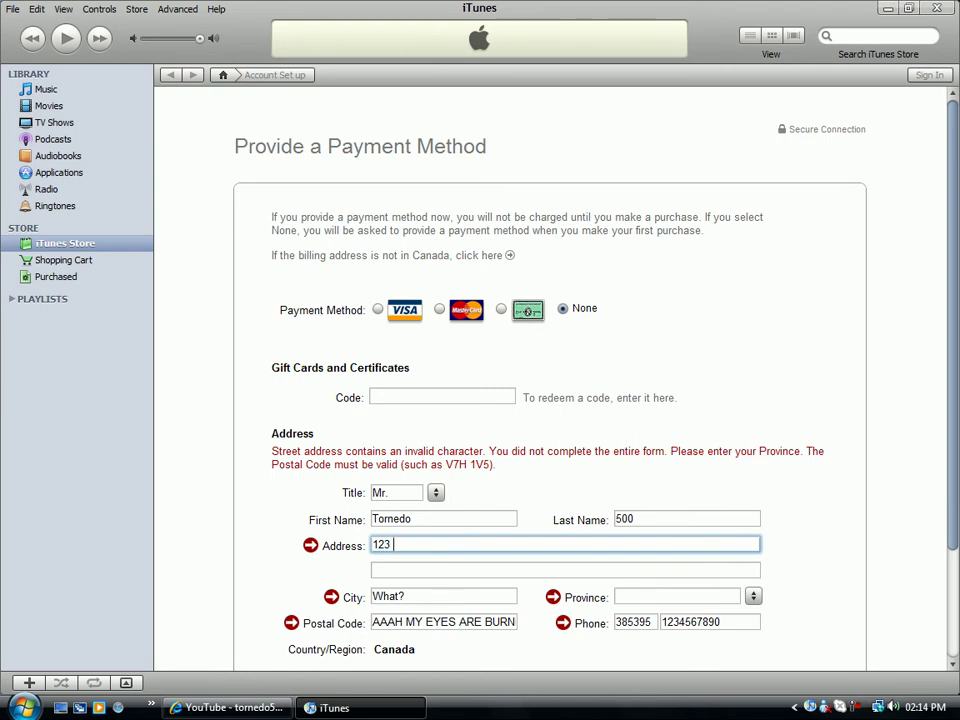
text( Computer Stree)
key(Tab)
key(Tab)
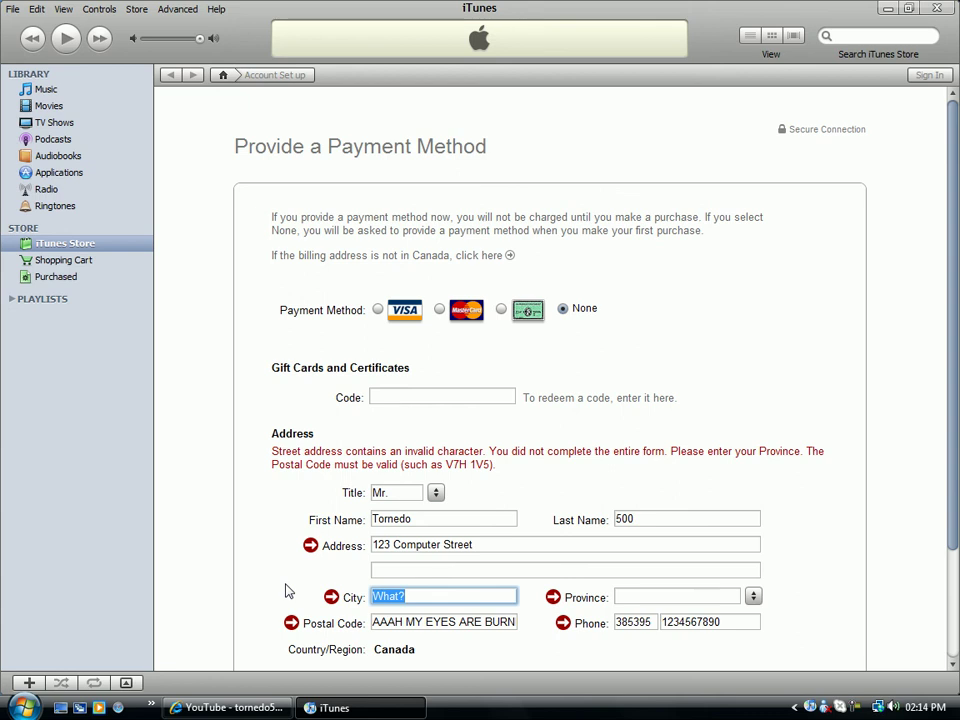
Change the city to Edmonton.
text(Bronx)
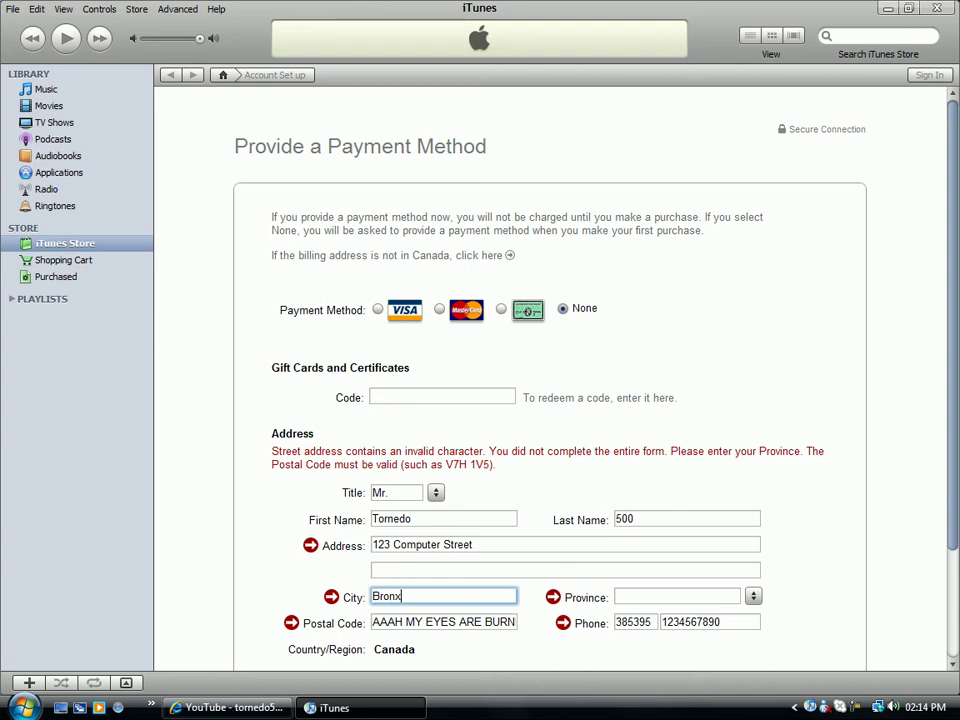
click(752, 597)
click(753, 598)
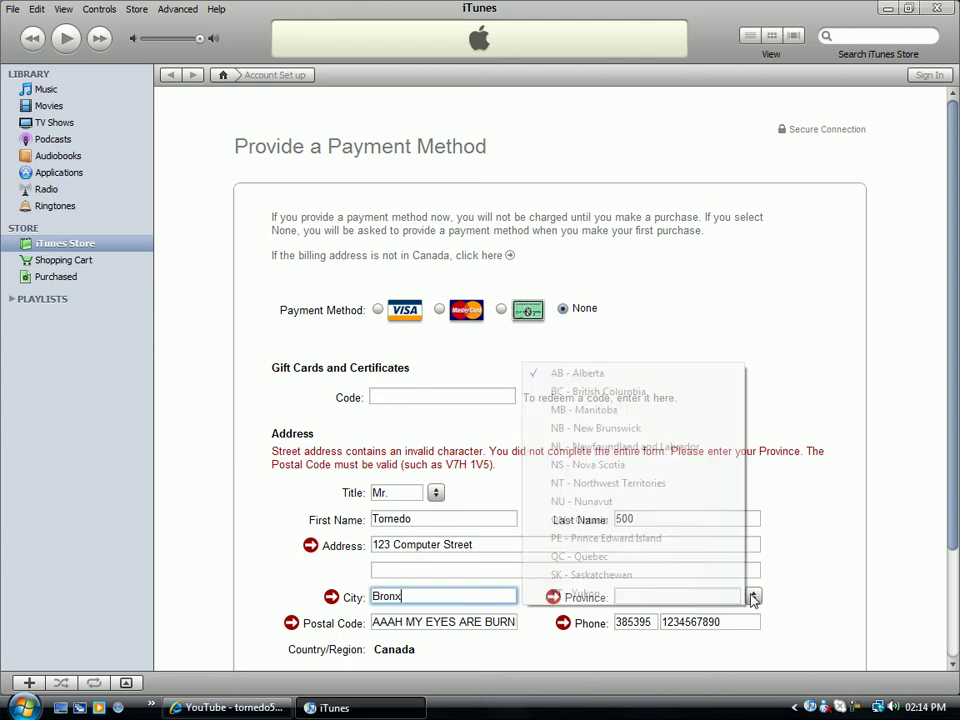
click(753, 598)
click(753, 598)
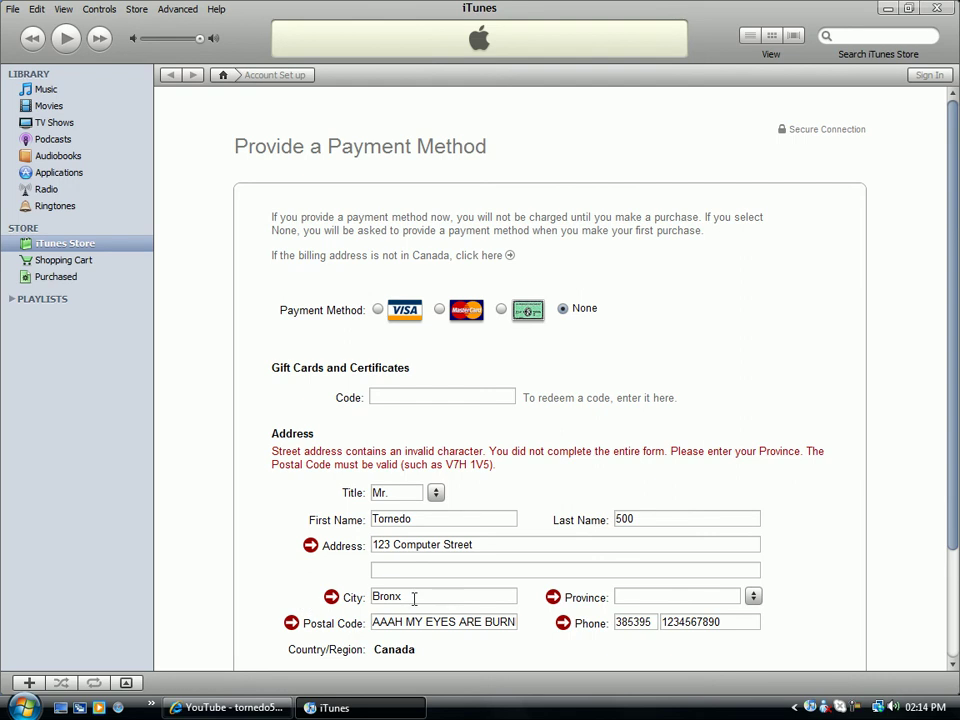
double_click(414, 598)
click(752, 597)
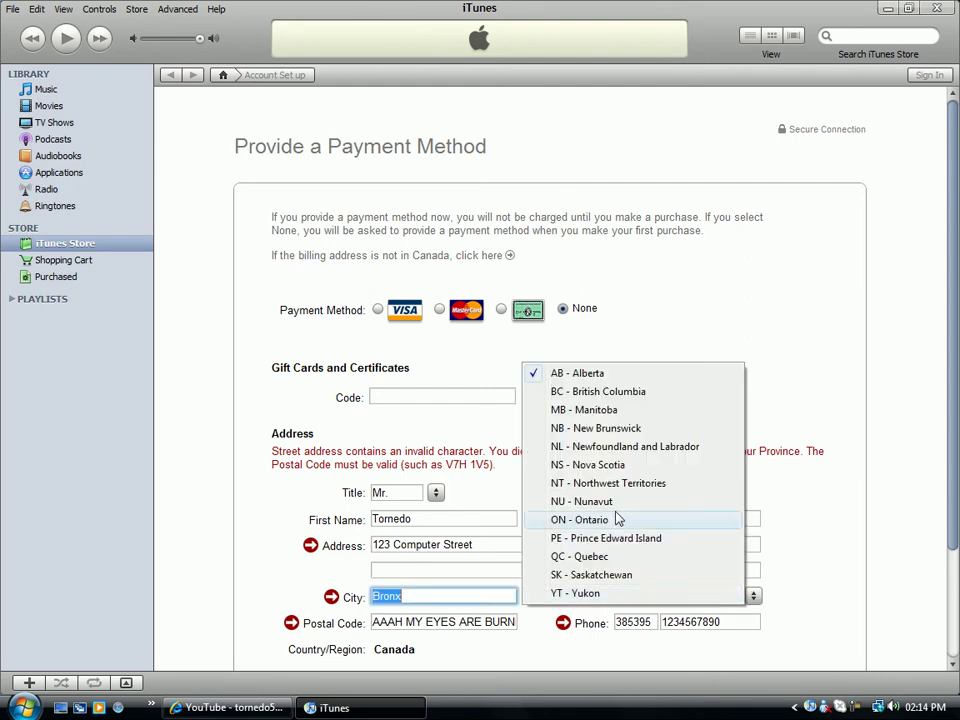
click(478, 598)
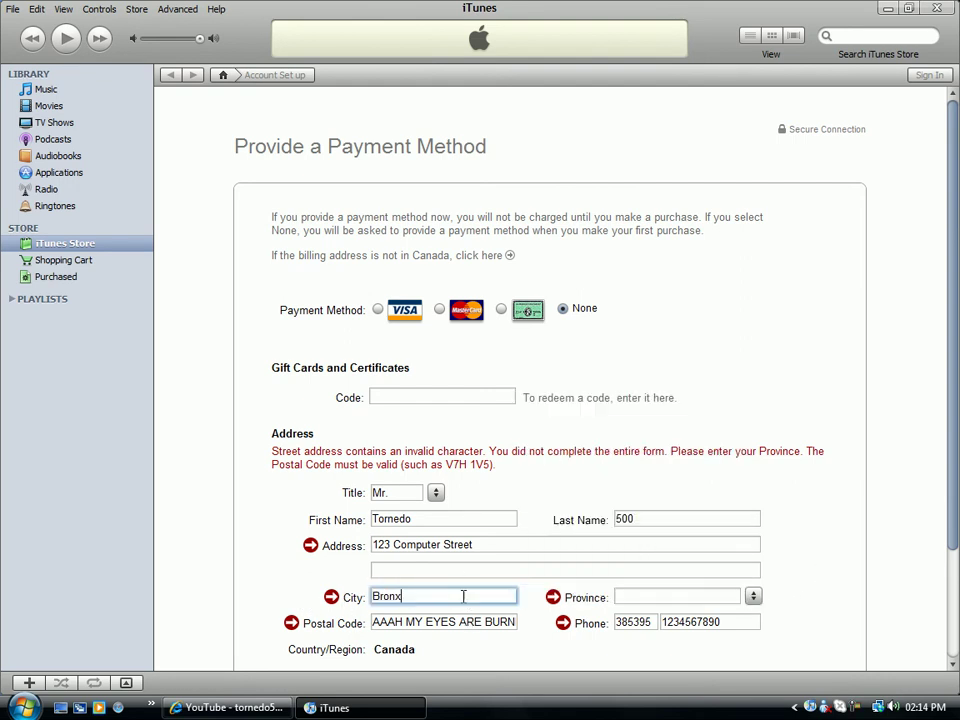
text(Edmonton)
Replace the old postal code with a new Alberta postal code.
key(Tab)
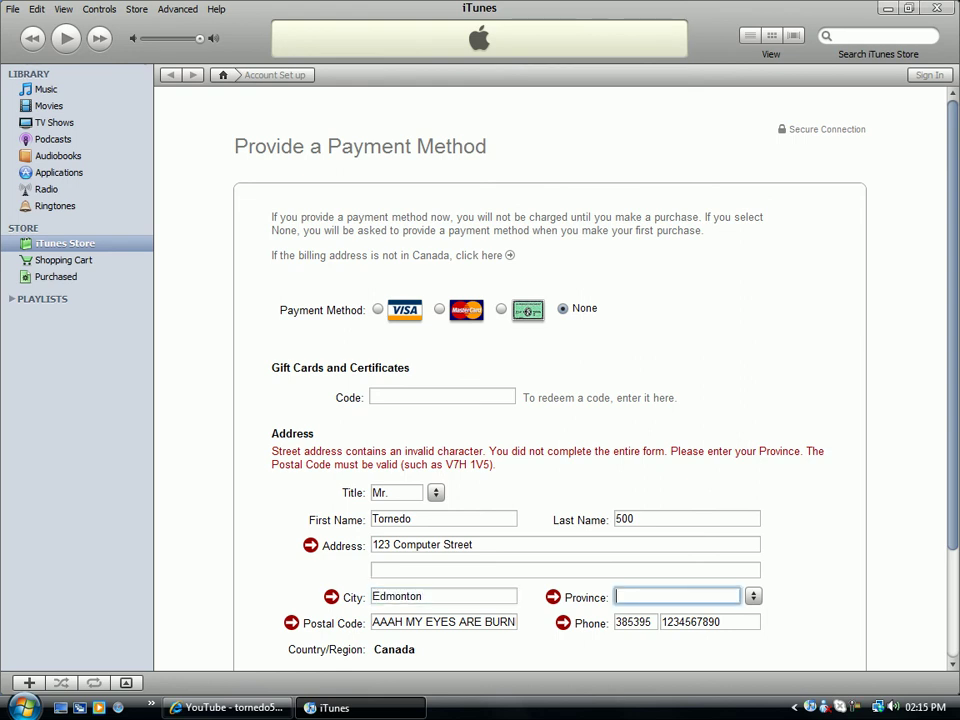
key(Tab)
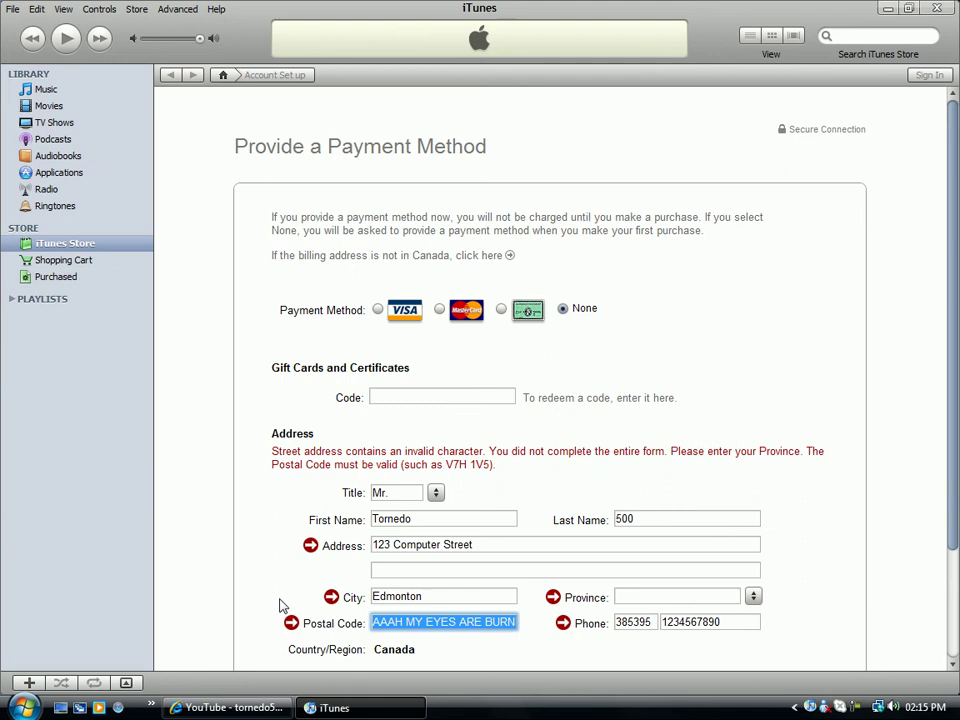
key(BackSpace)
text(T2A)
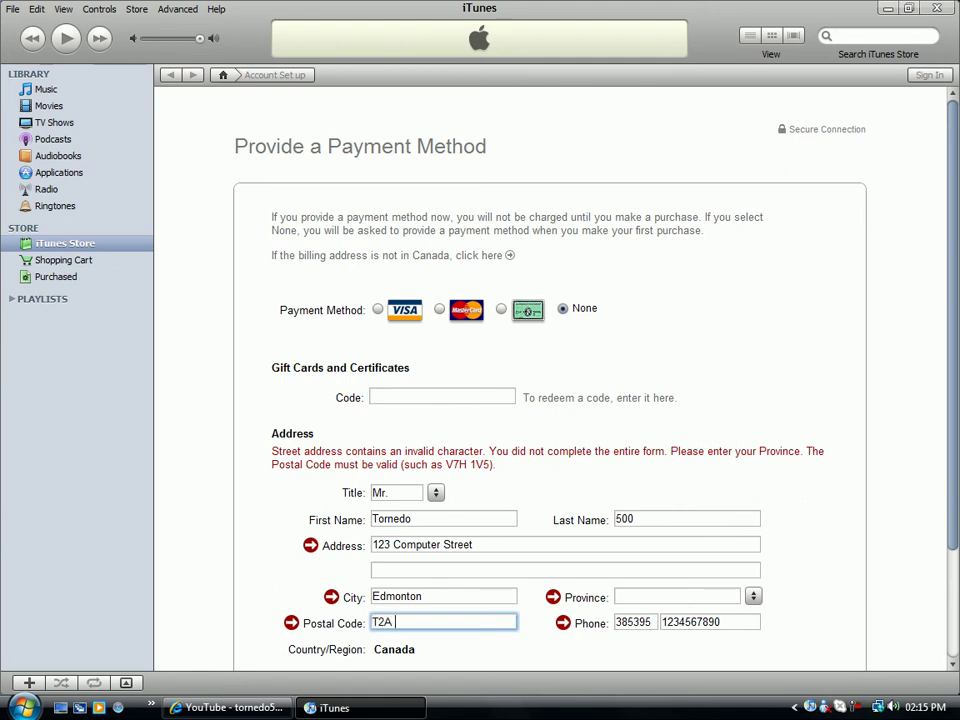
text( ZX8)
Set the province to AB - Alberta and scroll down to the form's end.
scroll(710, 624, down, 1)
click(757, 558)
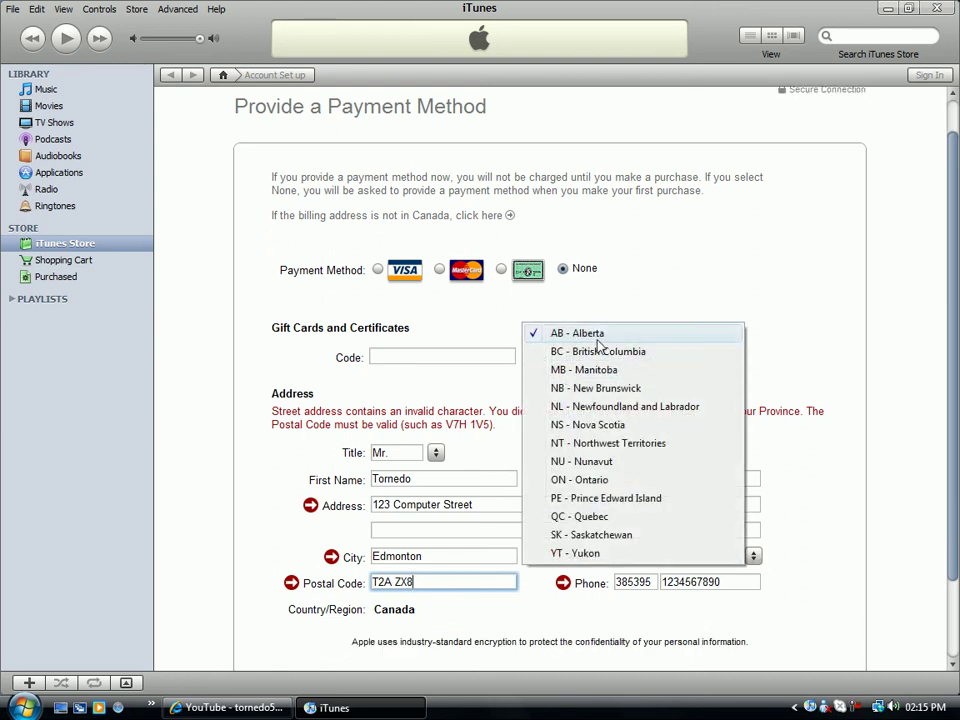
click(606, 334)
scroll(660, 530, down, 1)
scroll(660, 530, down, 1)
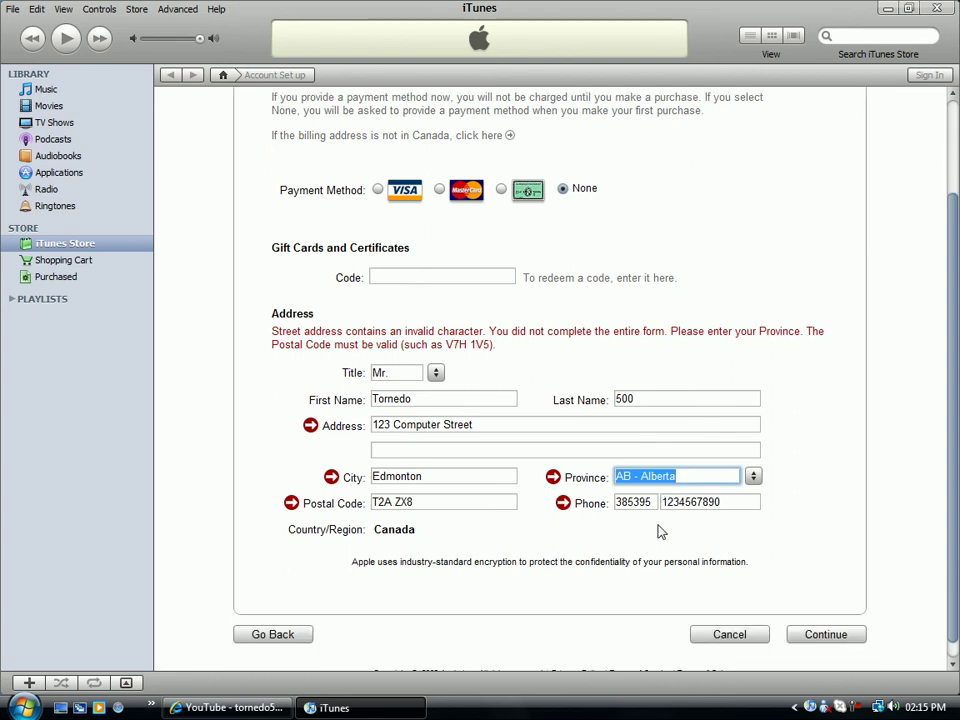
scroll(660, 532, down, 1)
Resubmit the form, overwrite the rejected postal code with a new one, and submit again.
click(827, 617)
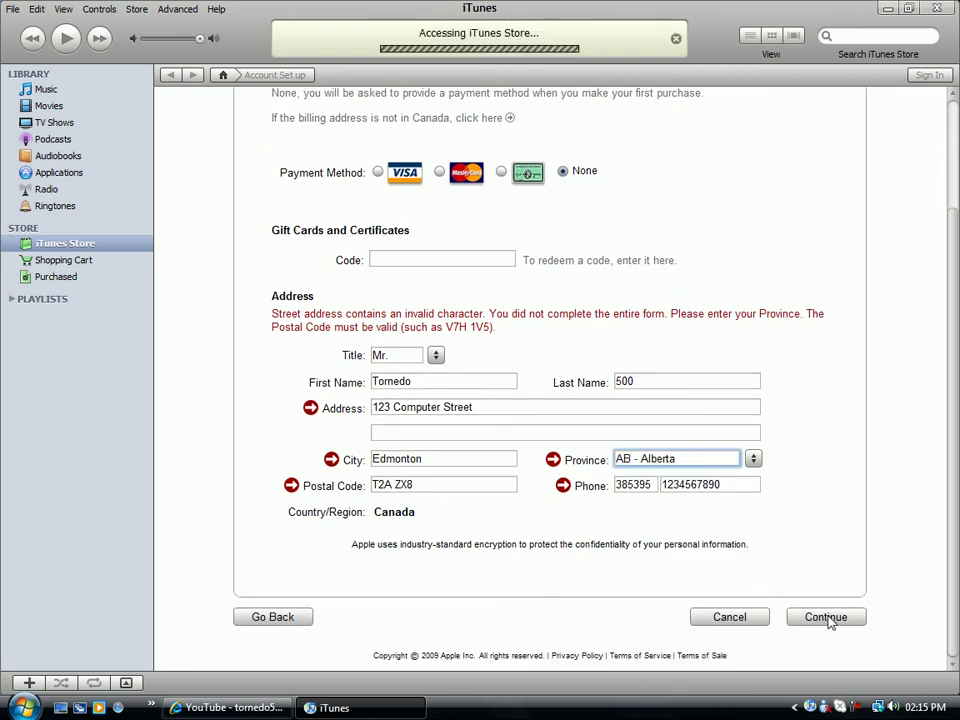
scroll(830, 623, down, 1)
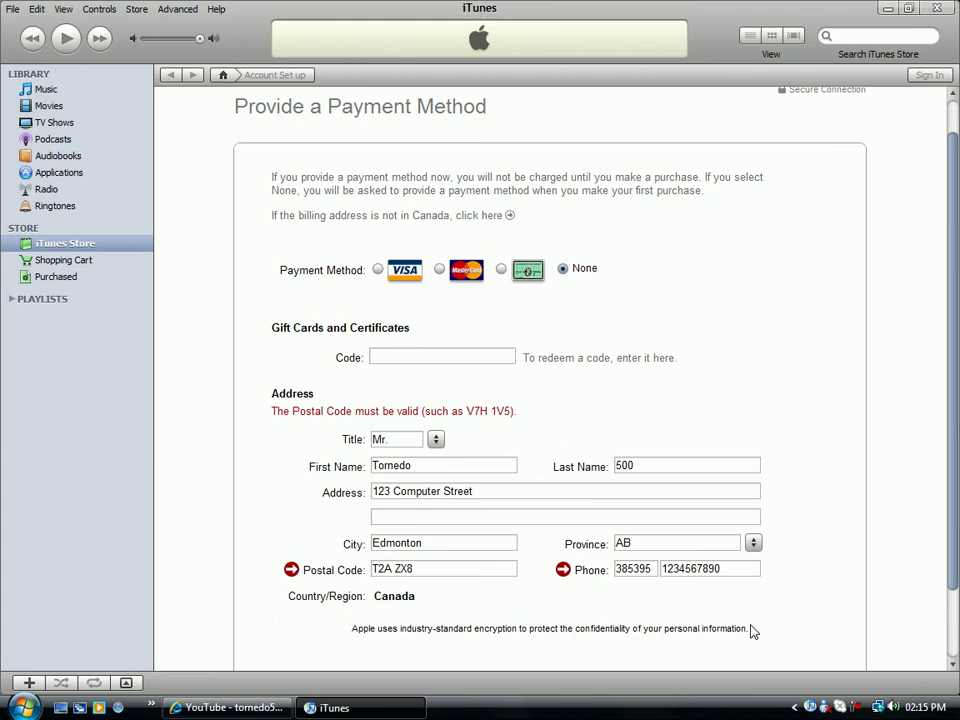
drag(437, 568, 263, 568)
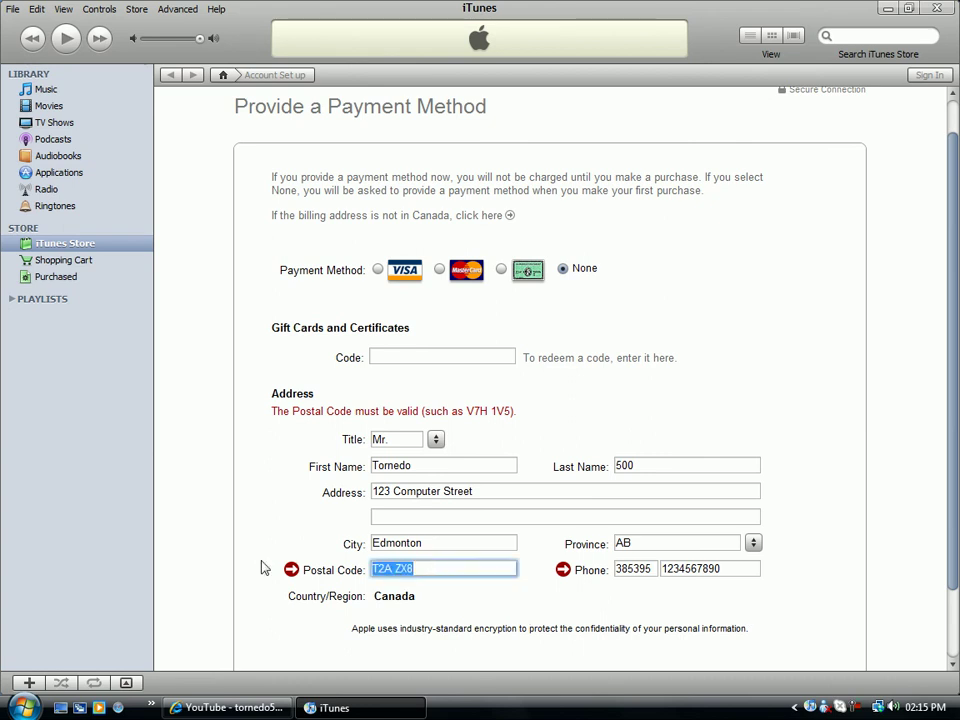
text(T2Z)
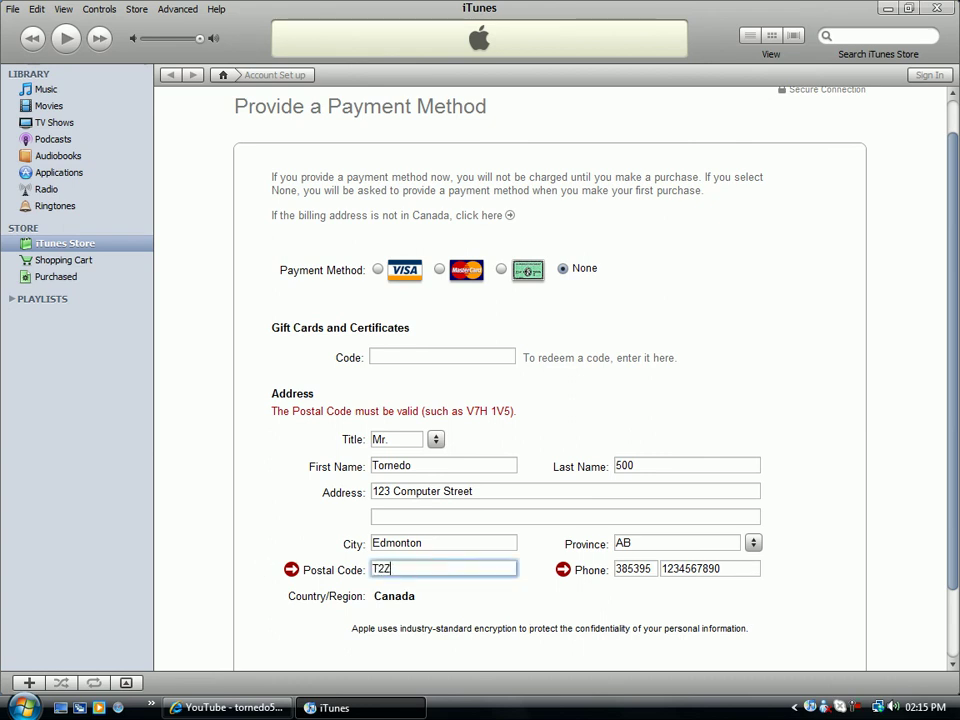
text( 0T8)
scroll(264, 568, down, 1)
click(826, 662)
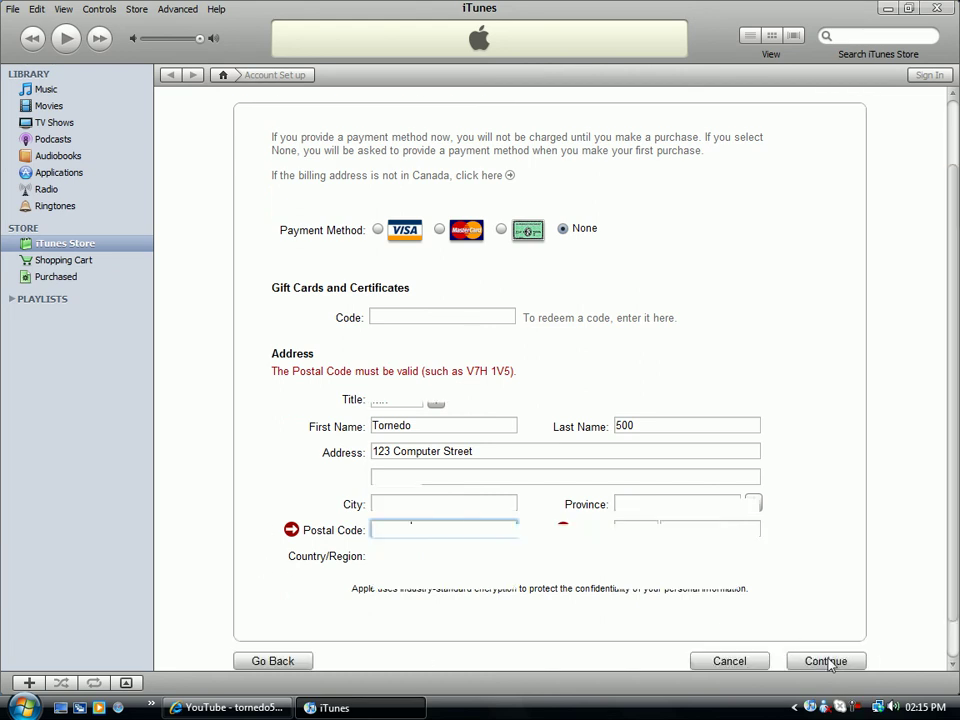
Trim the phone area code to three digits and resubmit the billing form.
scroll(827, 663, down, 2)
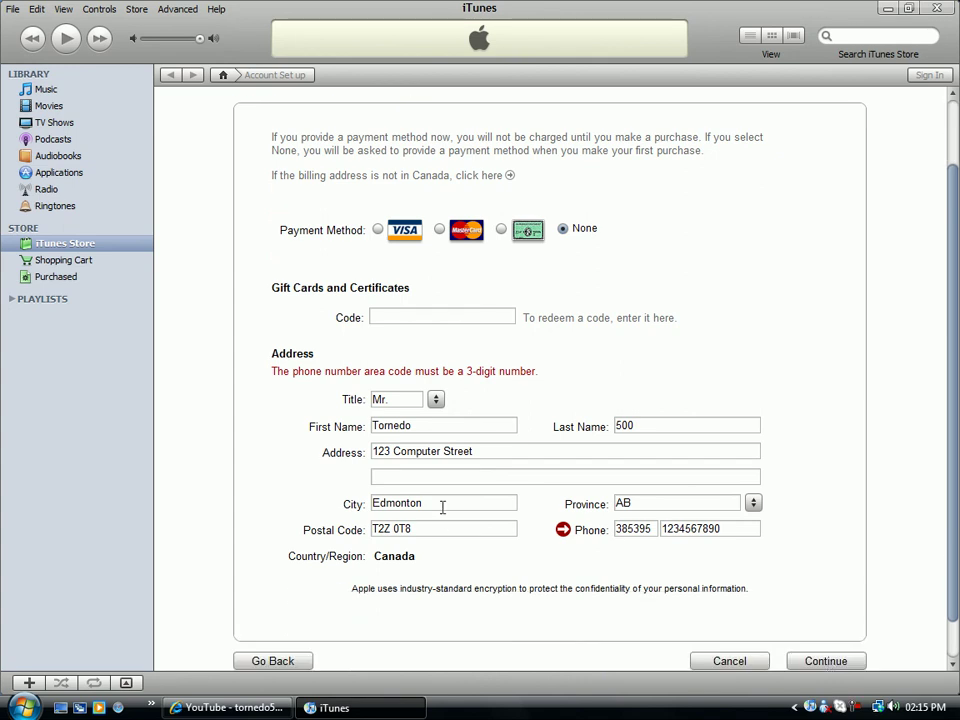
click(735, 527)
click(664, 528)
double_click(657, 530)
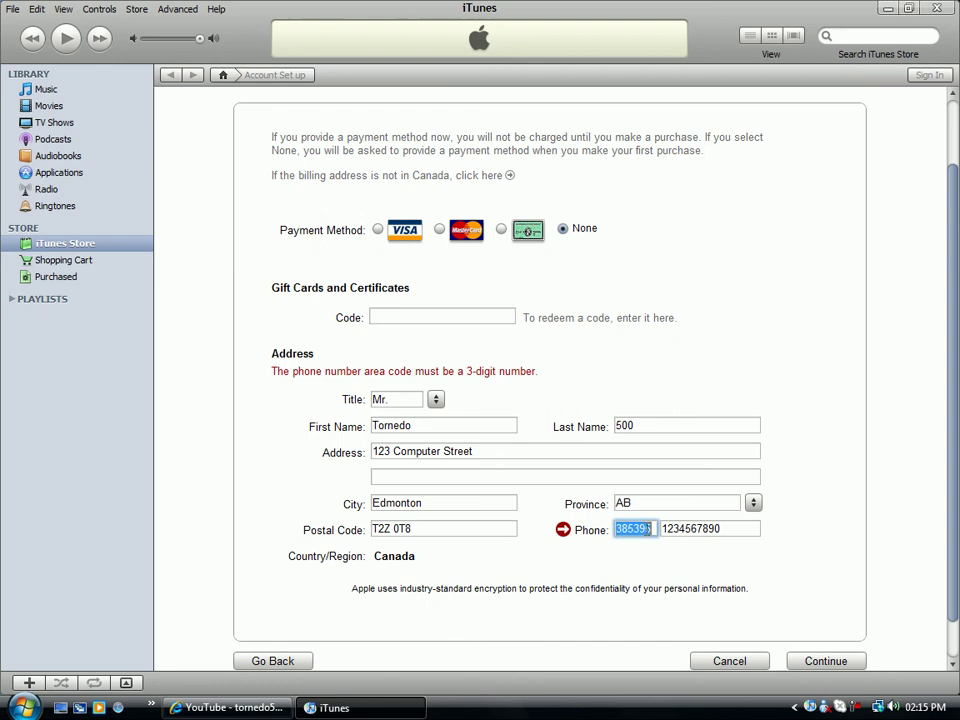
click(652, 529)
key(BackSpace)
key(BackSpace)
key(BackSpace)
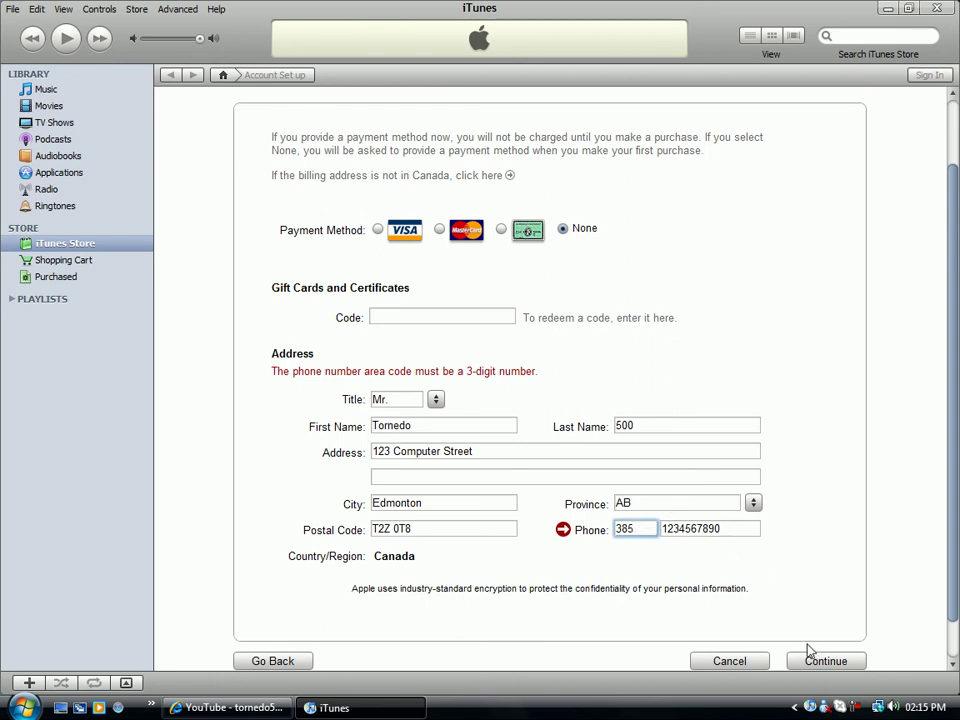
click(822, 660)
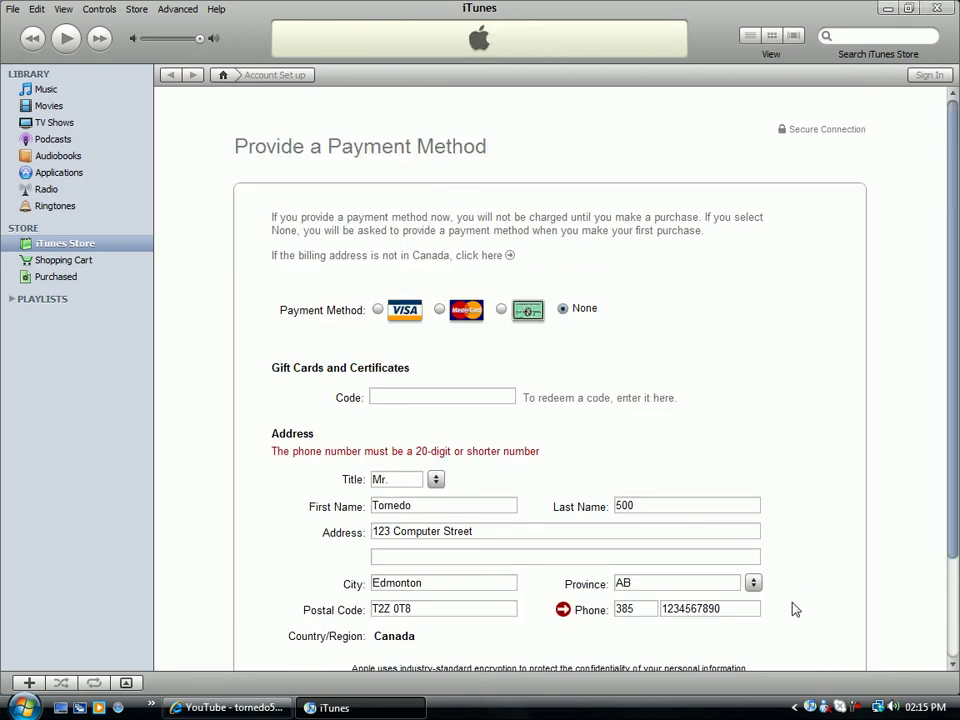
Shorten the main phone number by removing its last digits, then resubmit.
scroll(797, 606, down, 1)
double_click(752, 568)
click(752, 568)
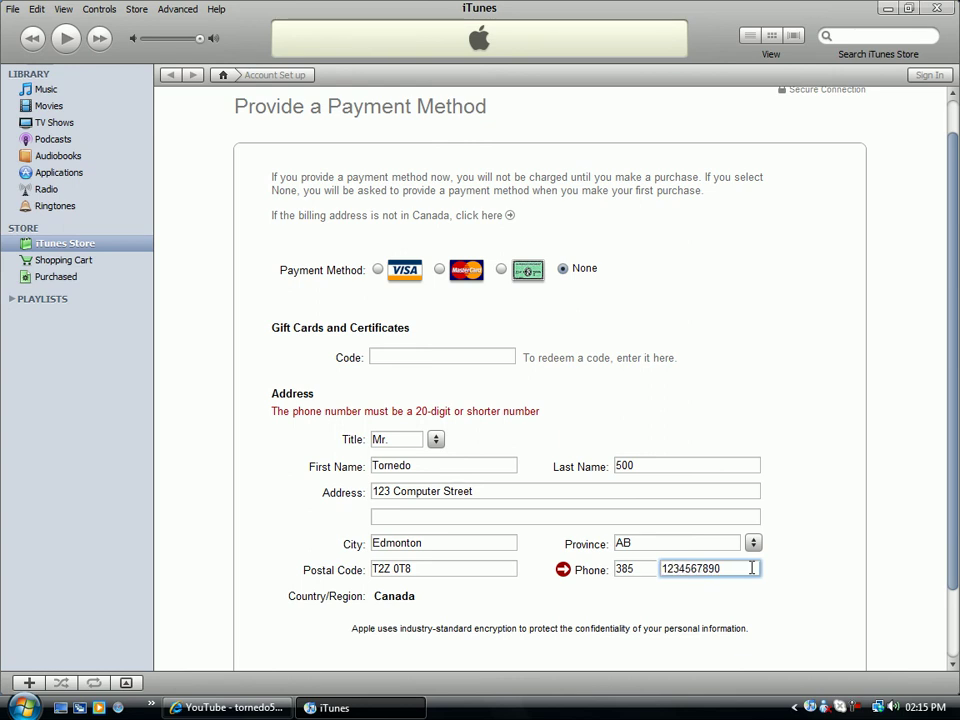
double_click(752, 568)
click(724, 568)
key(BackSpace)
key(BackSpace)
key(BackSpace)
text(6)
scroll(838, 640, down, 2)
click(846, 626)
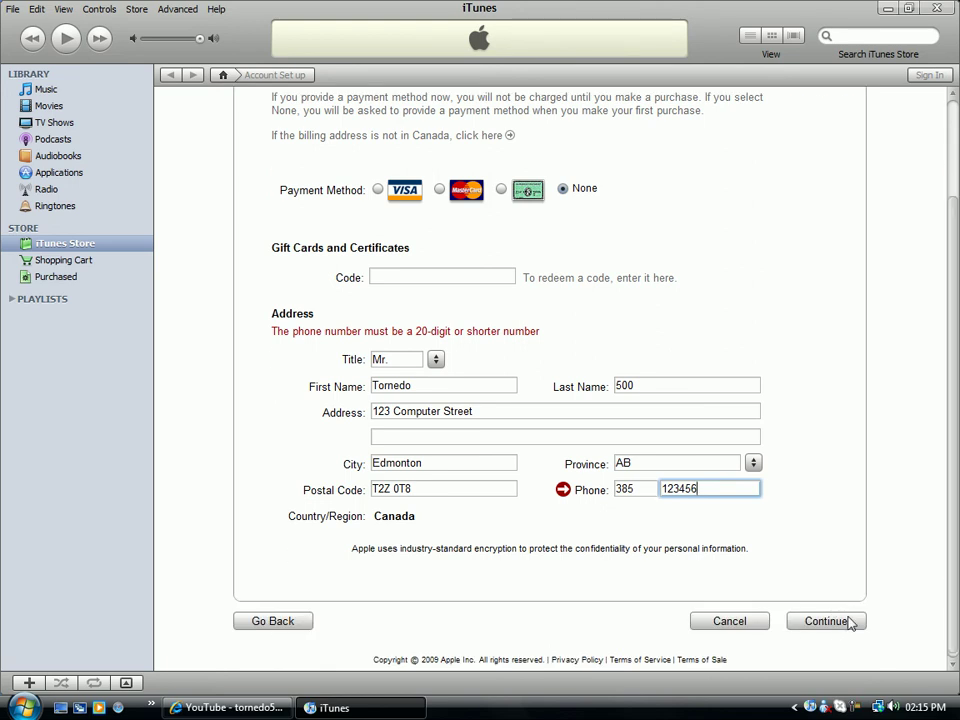
Add a hyphen after the number's third digit, append a final digit, and submit.
scroll(850, 623, down, 1)
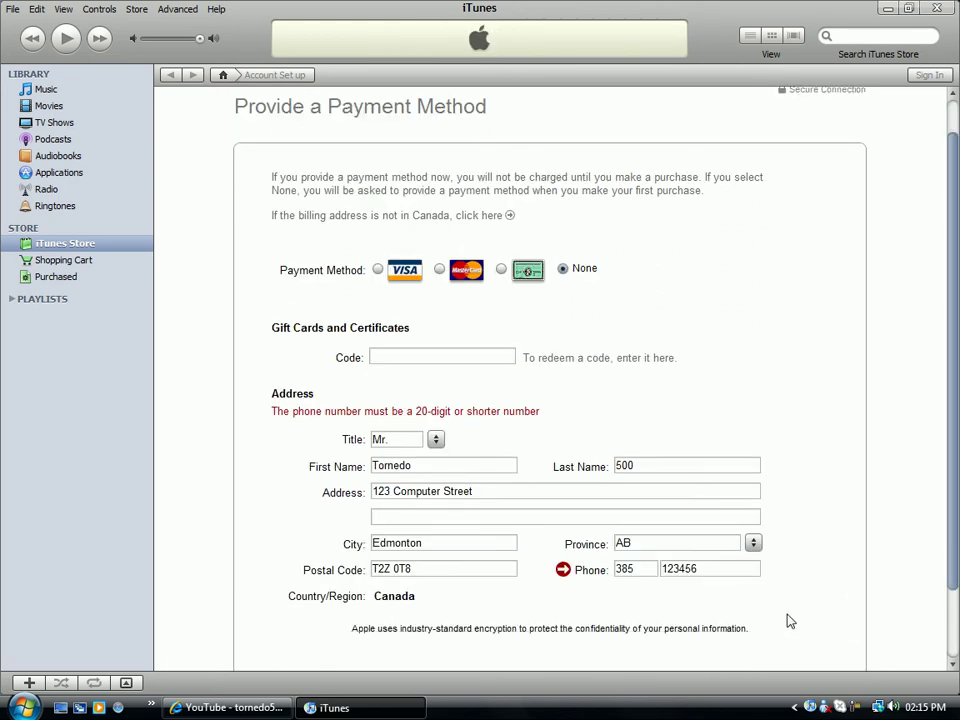
double_click(725, 570)
click(725, 570)
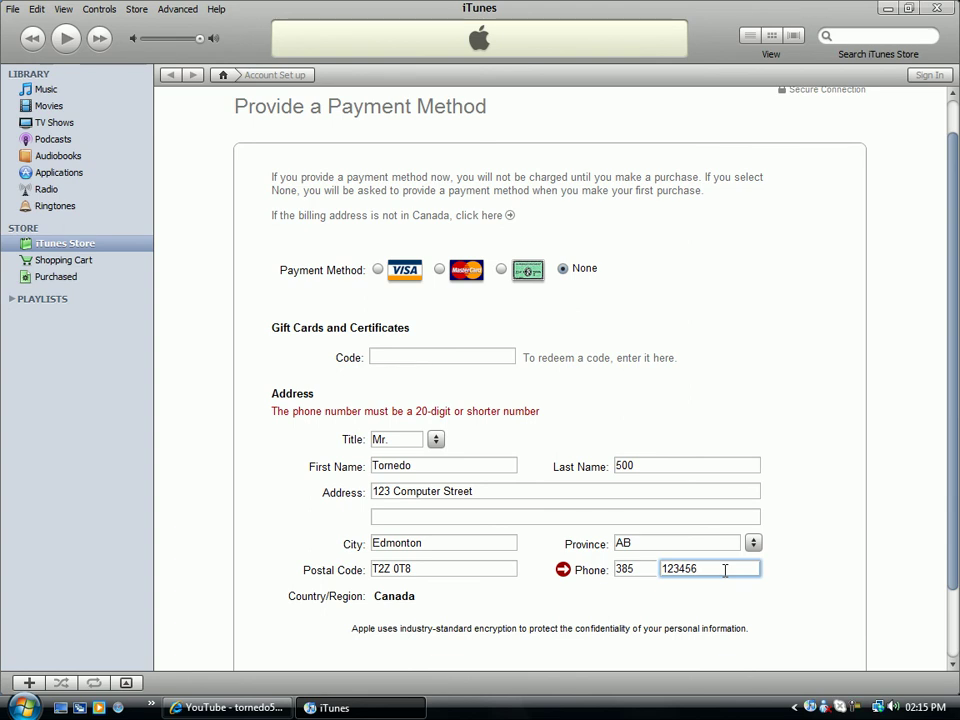
key(Left)
key(Left)
key(Left)
text(-)
click(701, 568)
text(7)
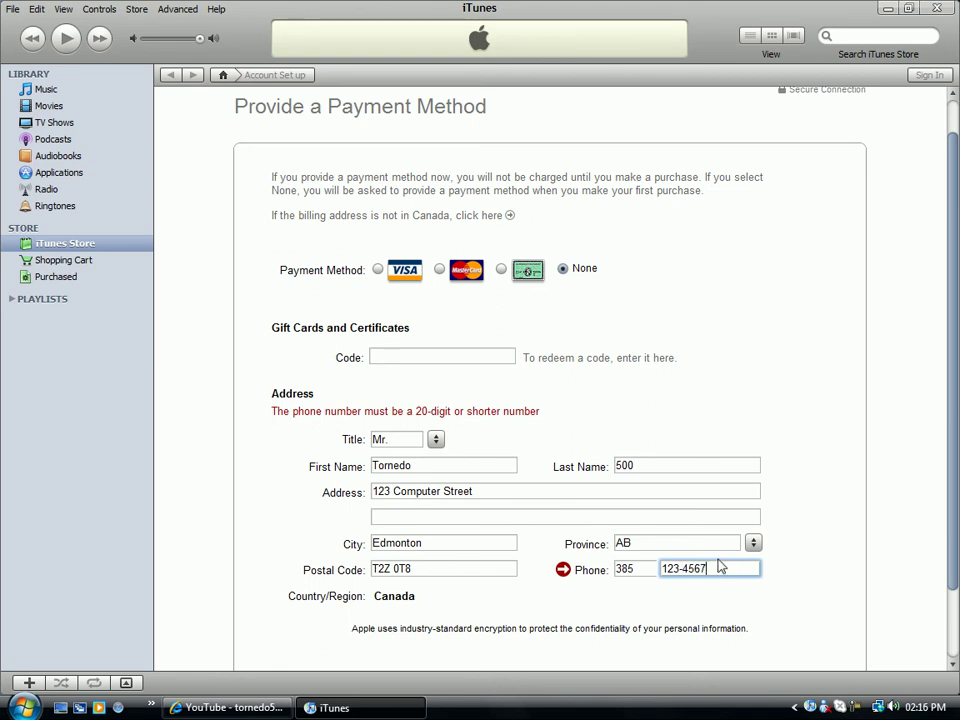
scroll(740, 590, down, 1)
click(831, 661)
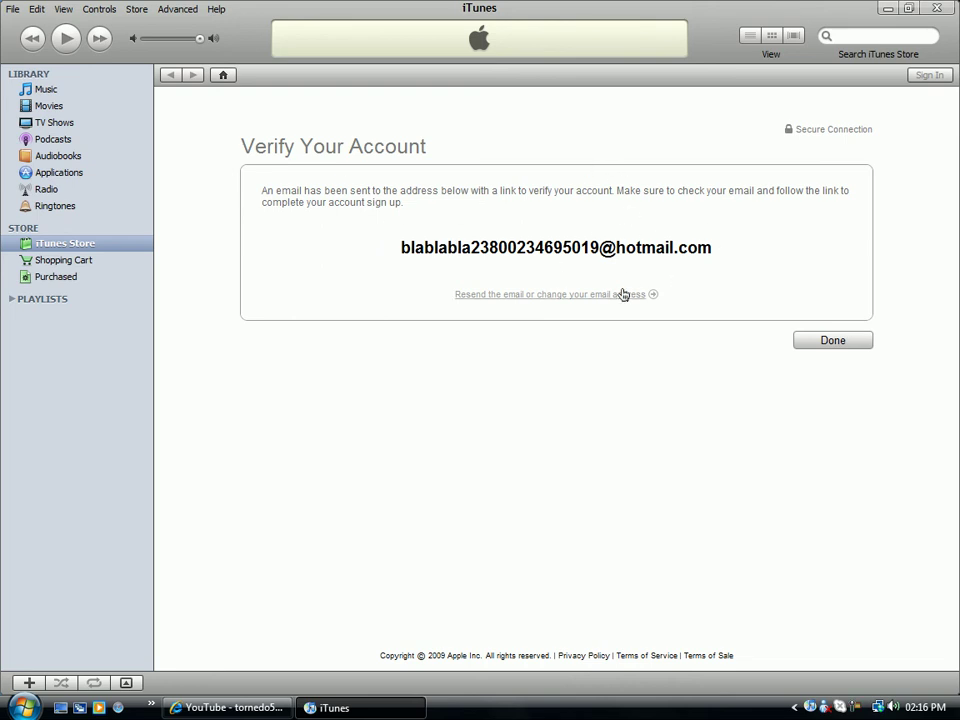
Leave the Verify Your Account page with Done, returning to the Canadian iTunes Store home.
click(832, 341)
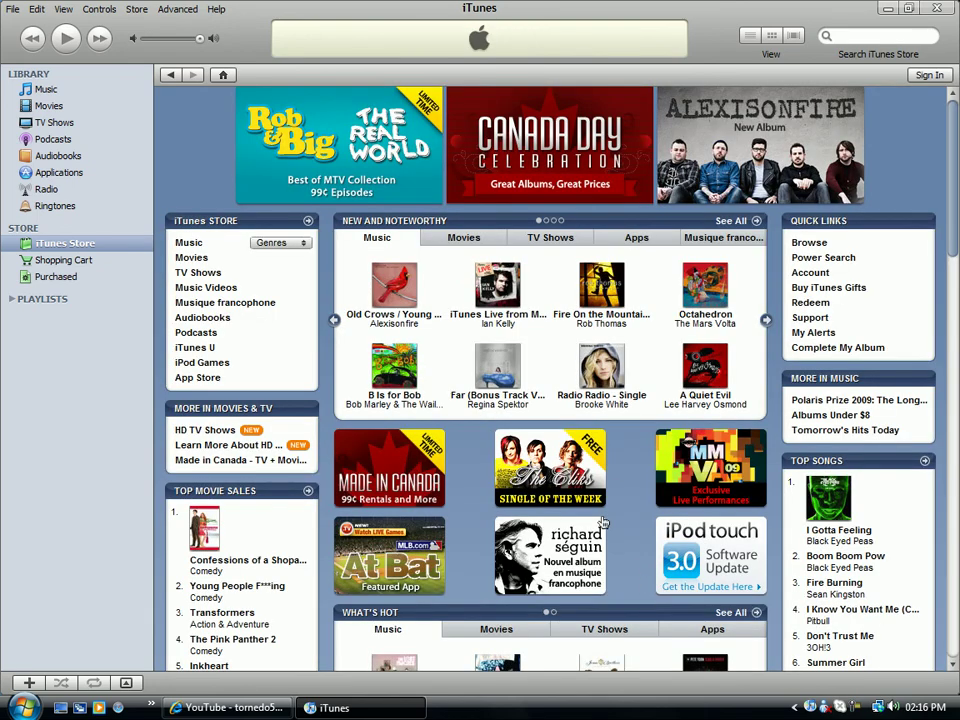
scroll(612, 553, down, 3)
scroll(612, 553, up, 3)
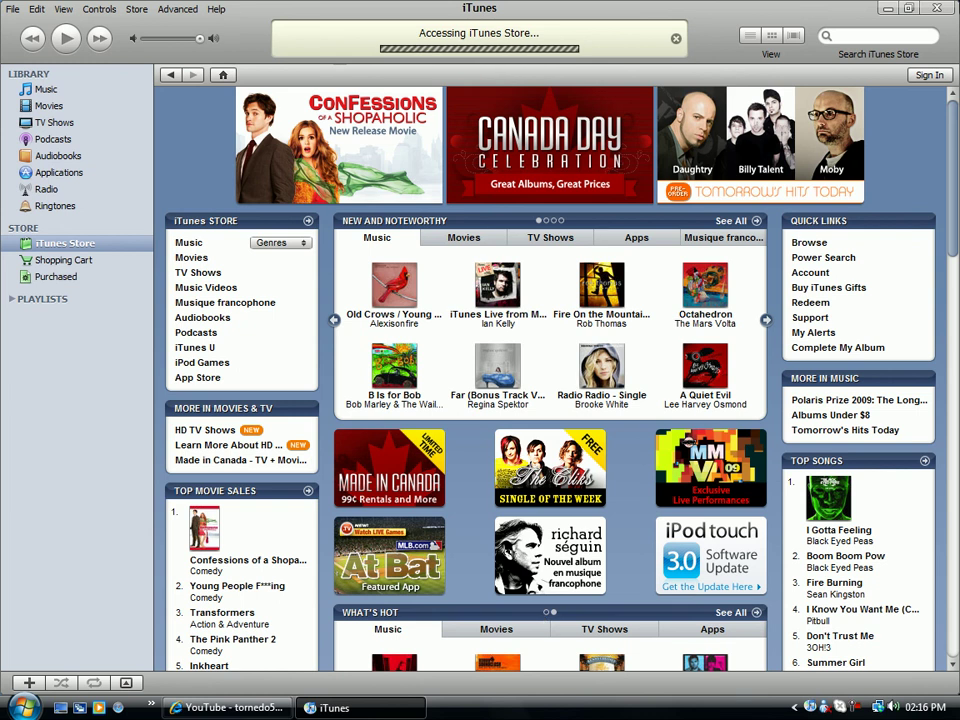
Open and dismiss the store Sign In prompt, then close the iTunes window.
click(930, 76)
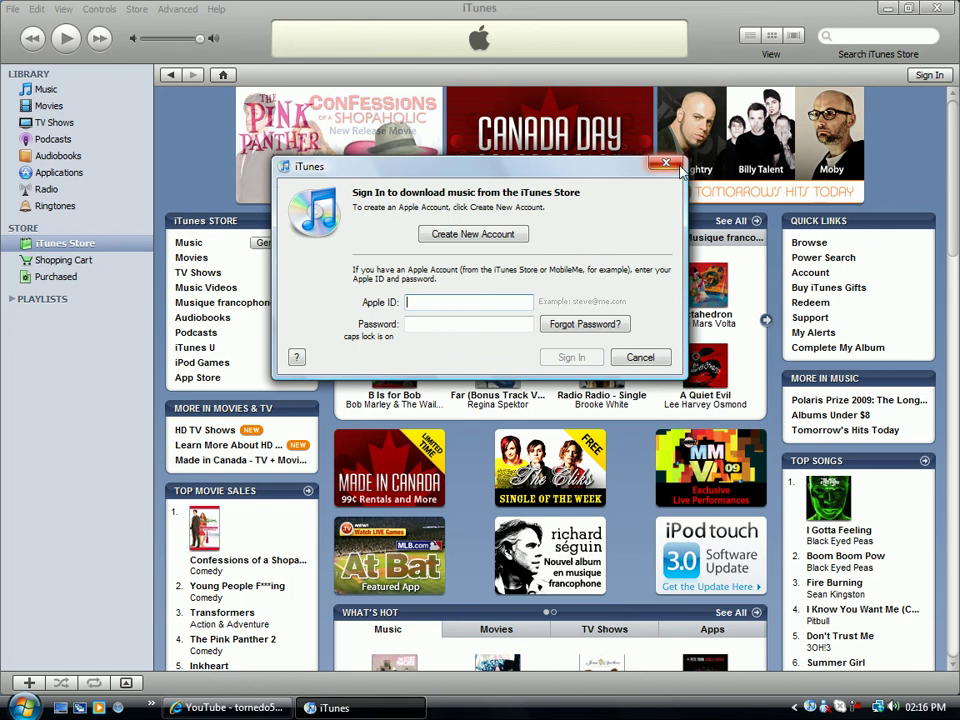
key(Escape)
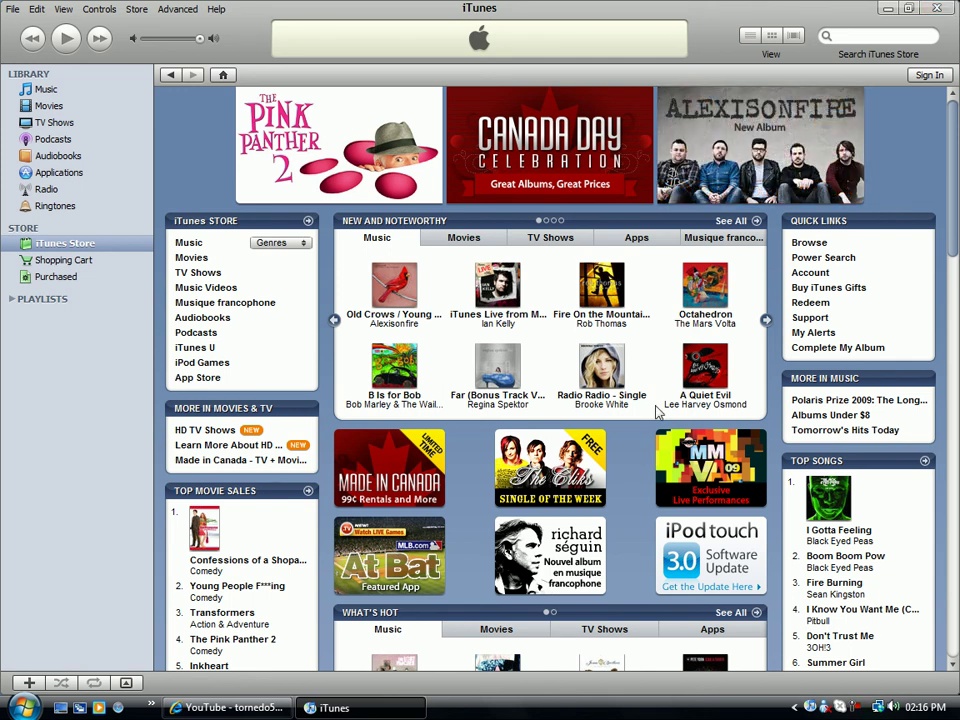
scroll(657, 410, down, 5)
scroll(657, 410, up, 5)
scroll(657, 410, down, 3)
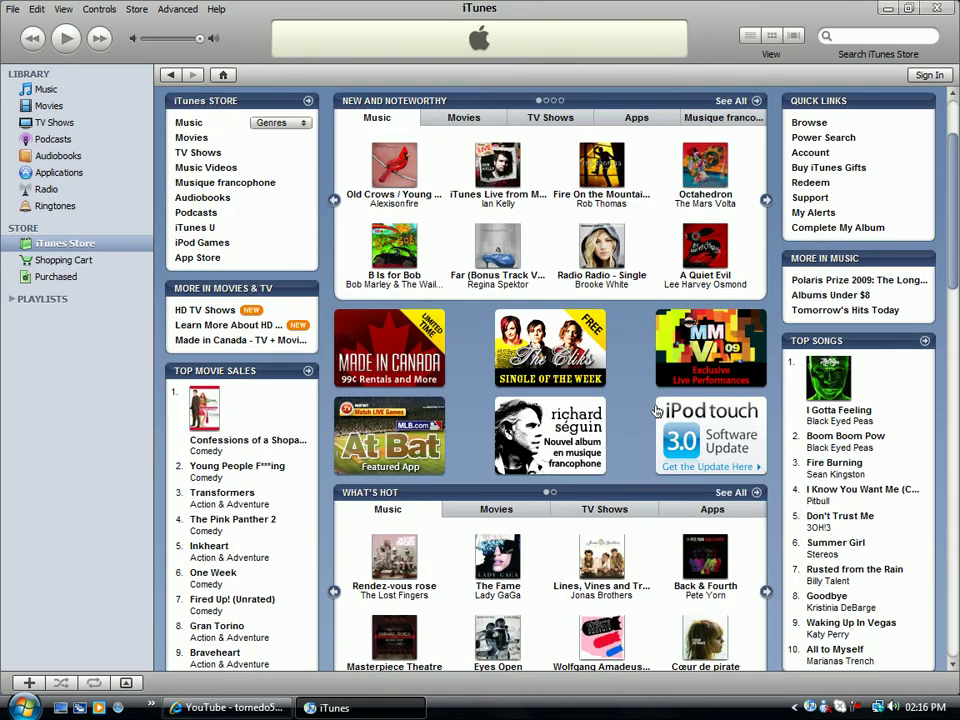
scroll(657, 410, up, 3)
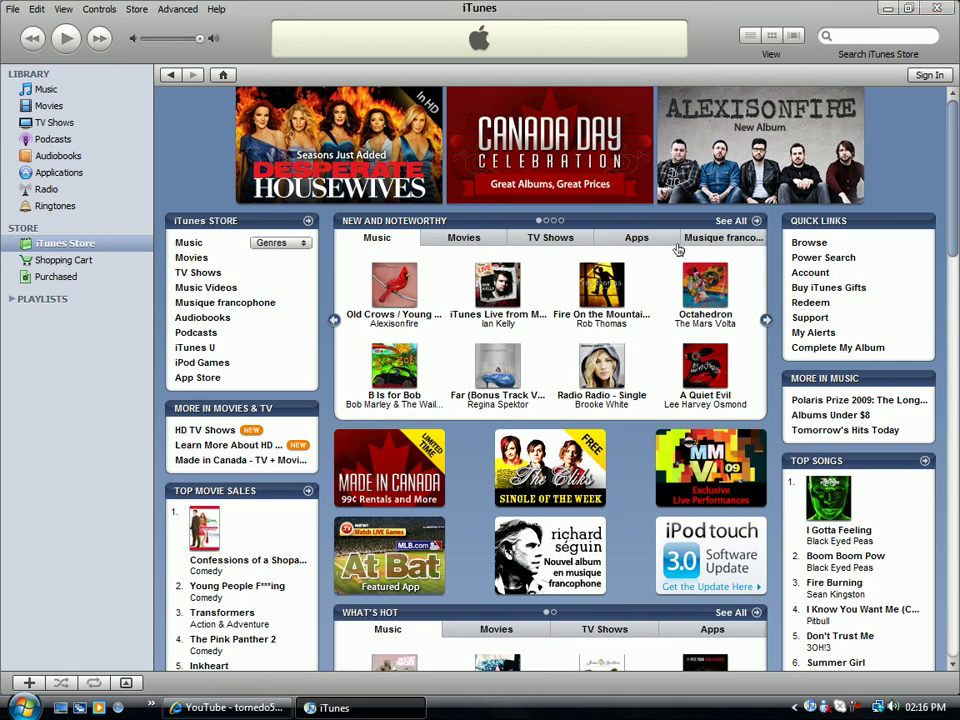
click(946, 10)
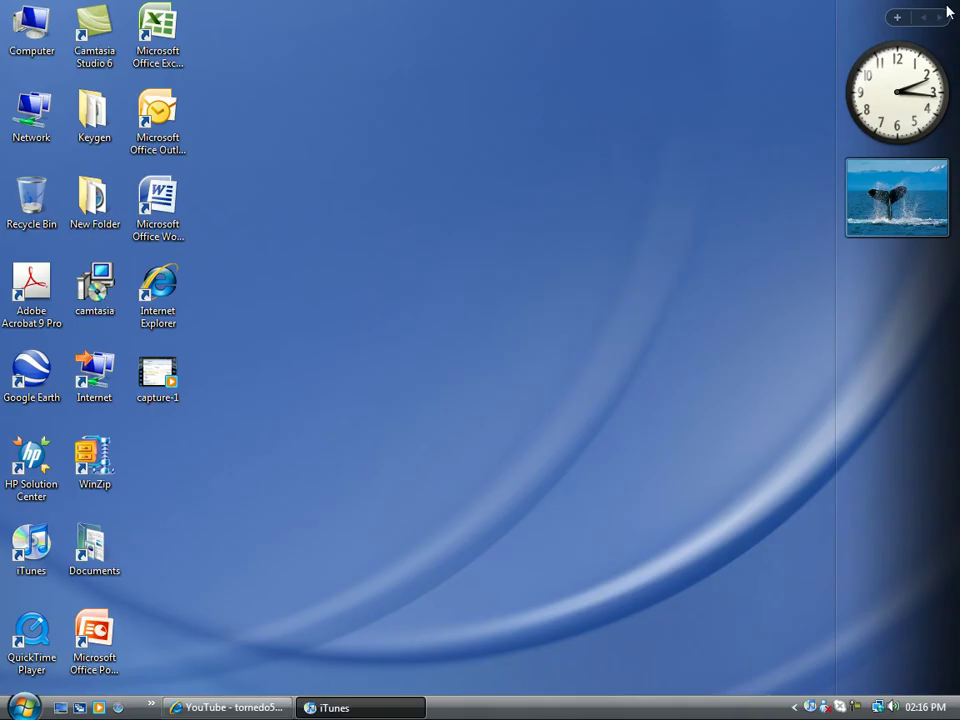